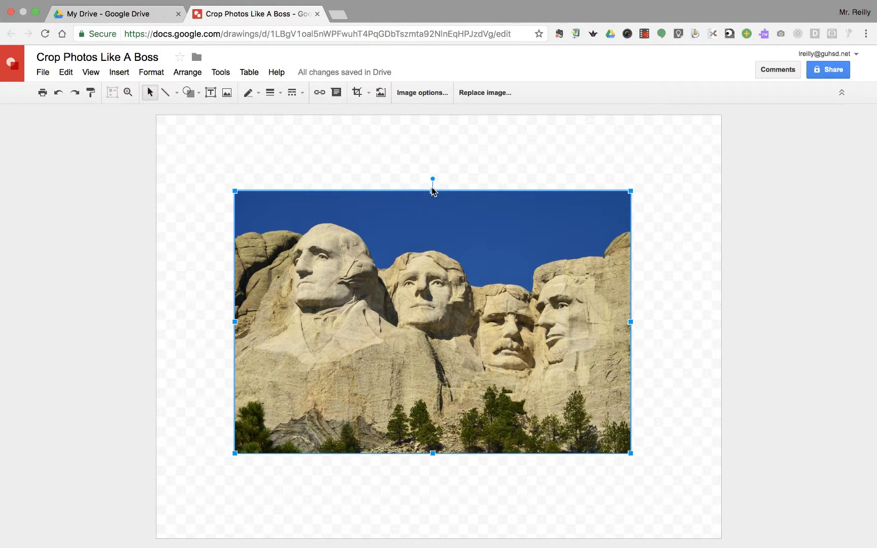
Crop the photo's bottom edge up past the trees, then trim more from the bottom-left
{"action": "left_click", "coordinate": [355, 94]}
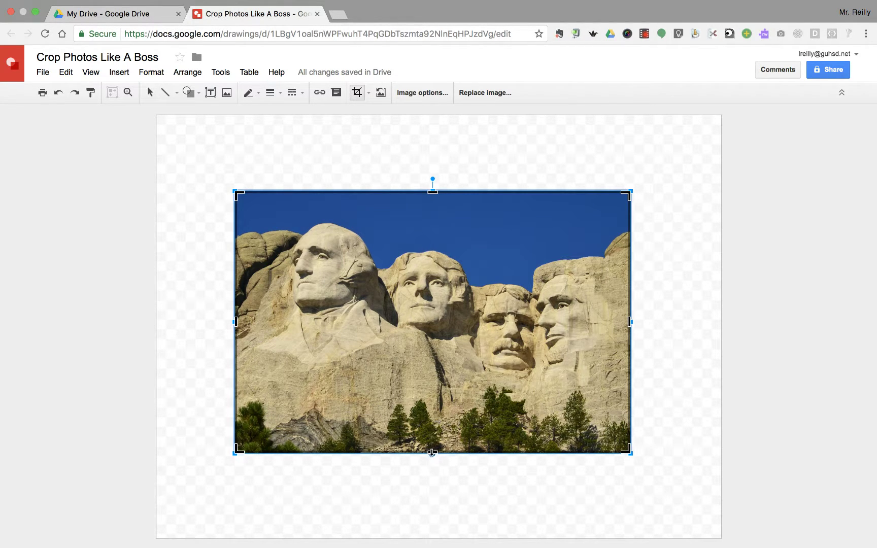
{"action": "left_click_drag", "start_coordinate": [432, 452], "coordinate": [430, 377]}
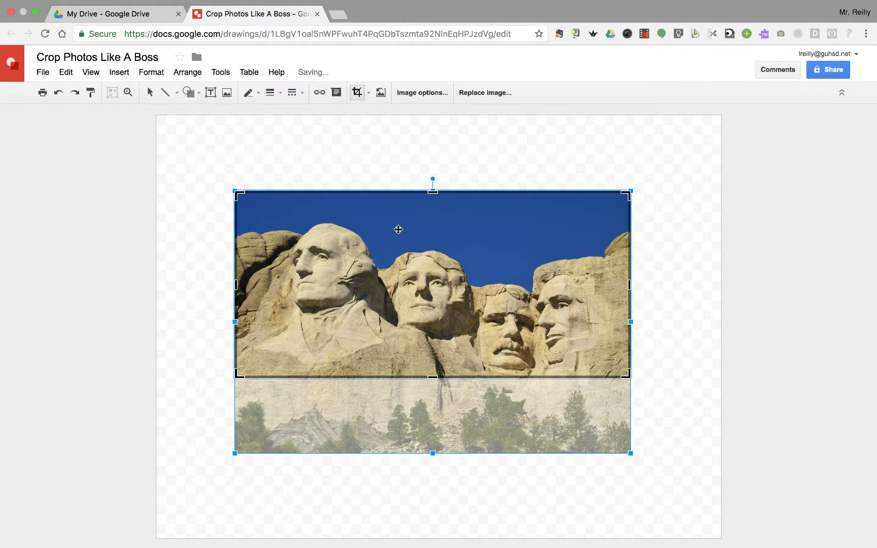
{"action": "left_click", "coordinate": [355, 93]}
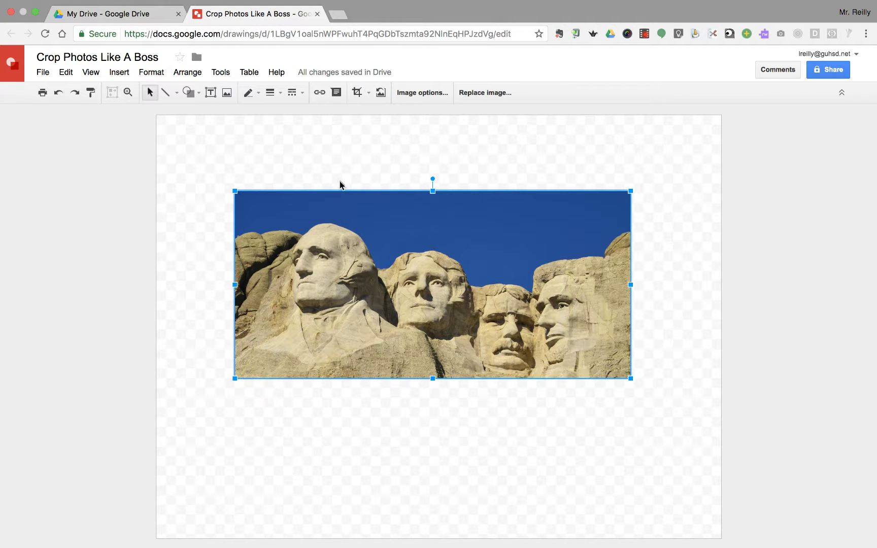
{"action": "left_click", "coordinate": [355, 94]}
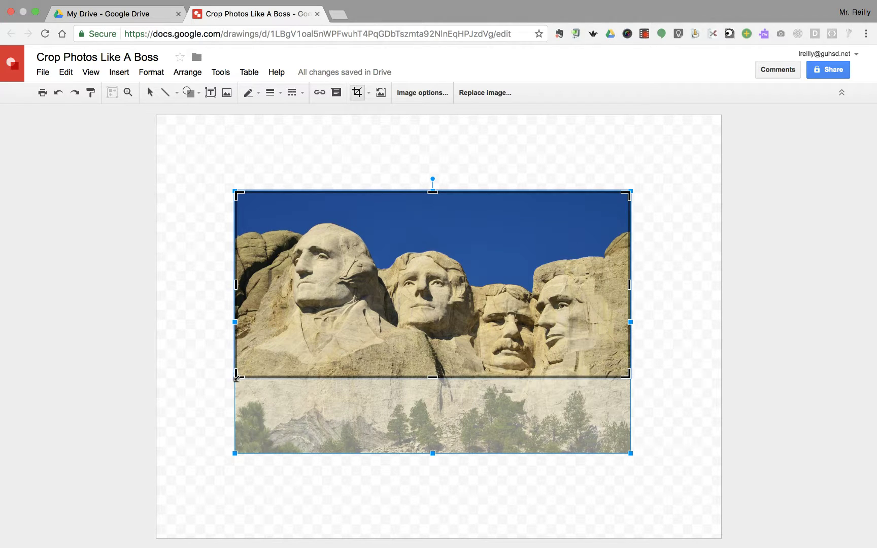
{"action": "left_click_drag", "start_coordinate": [236, 377], "coordinate": [269, 359]}
Apply the crop, then expand the bottom-left crop edge back out to the full photo and deselect
{"action": "left_click", "coordinate": [356, 95]}
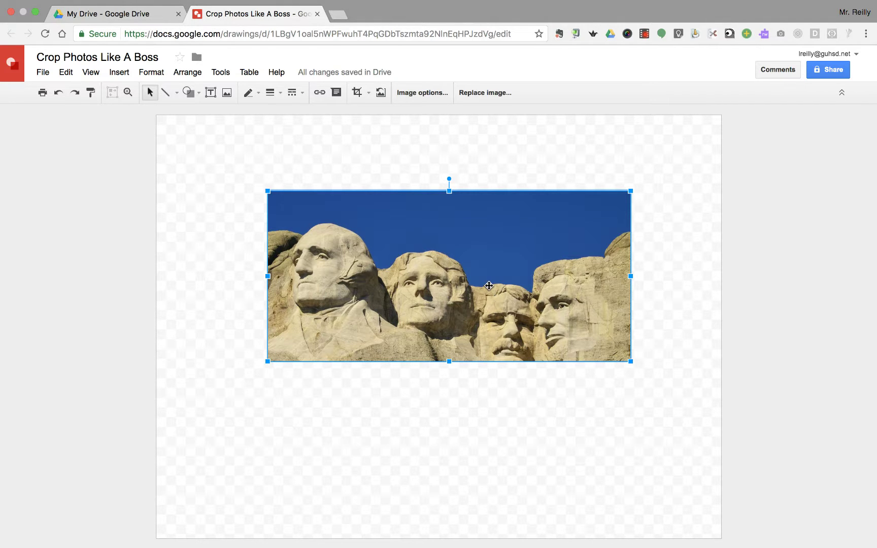
{"action": "left_click", "coordinate": [357, 93]}
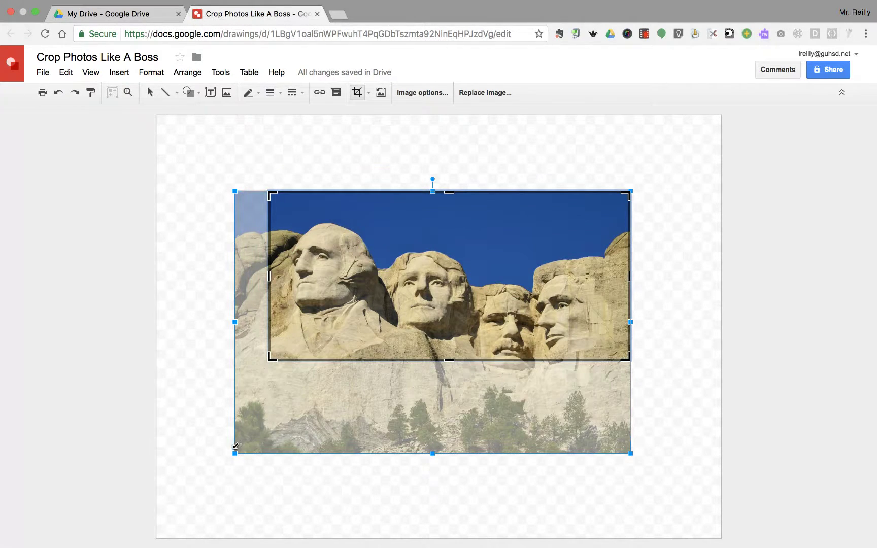
{"action": "left_click_drag", "start_coordinate": [235, 452], "coordinate": [234, 453]}
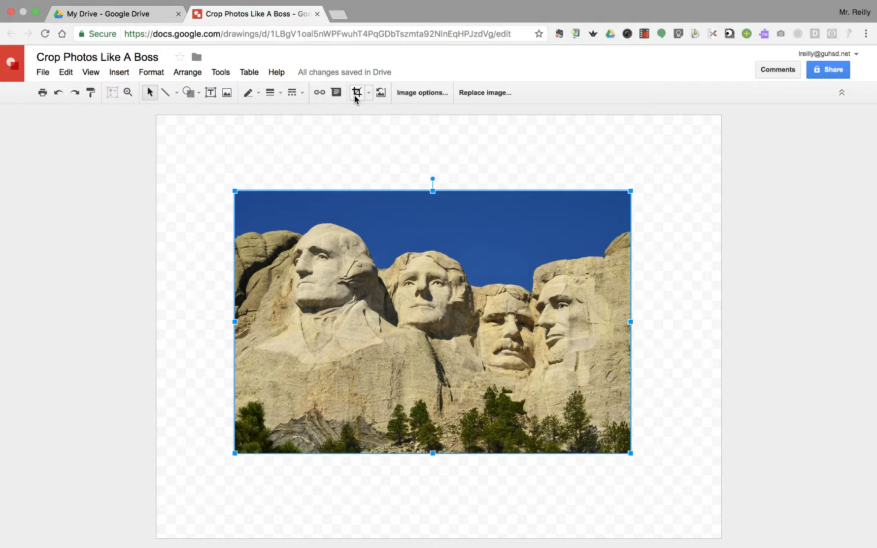
{"action": "left_click", "coordinate": [294, 151]}
Mask the selected photo into a right arrow, then replace it with a starburst callout
{"action": "left_click", "coordinate": [195, 98]}
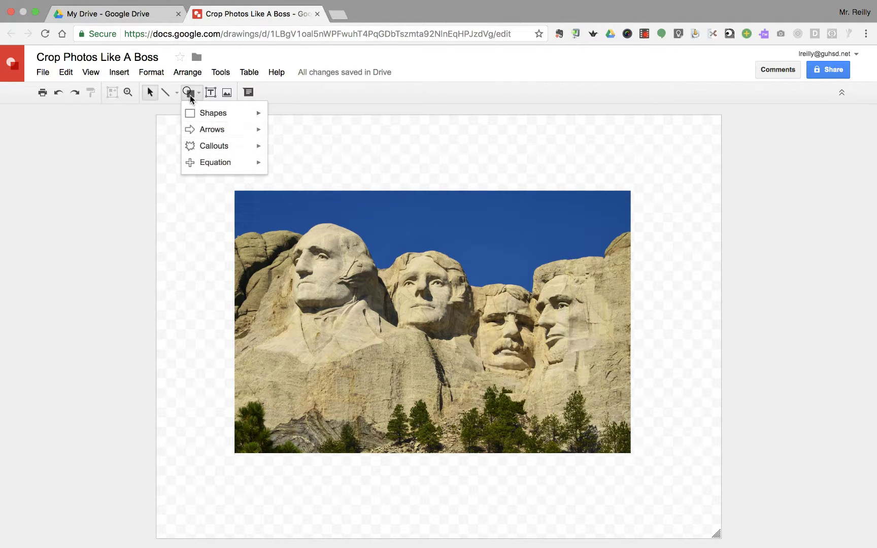
{"action": "left_click", "coordinate": [335, 228]}
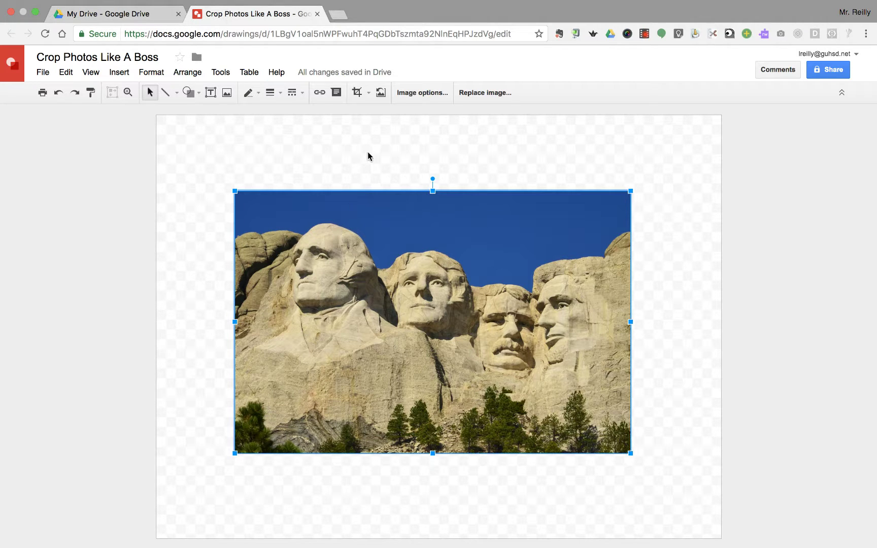
{"action": "left_click", "coordinate": [369, 97]}
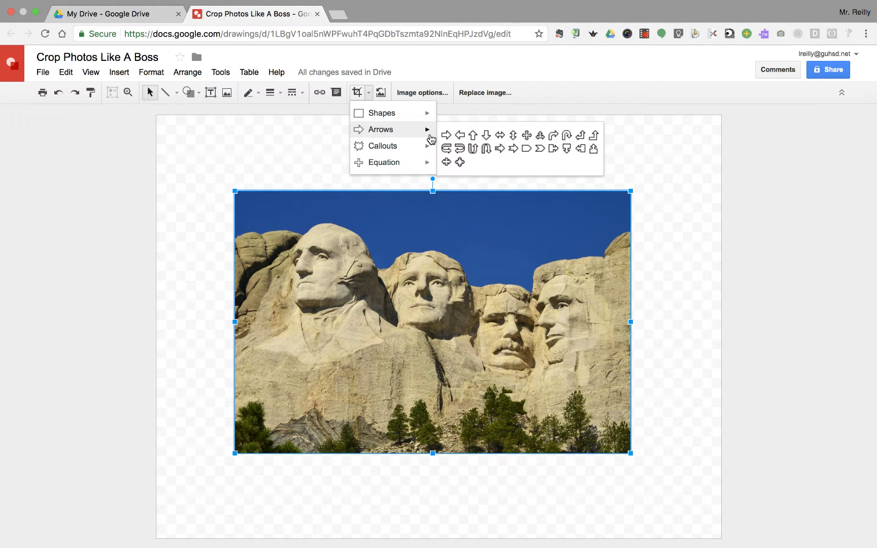
{"action": "left_click", "coordinate": [446, 135]}
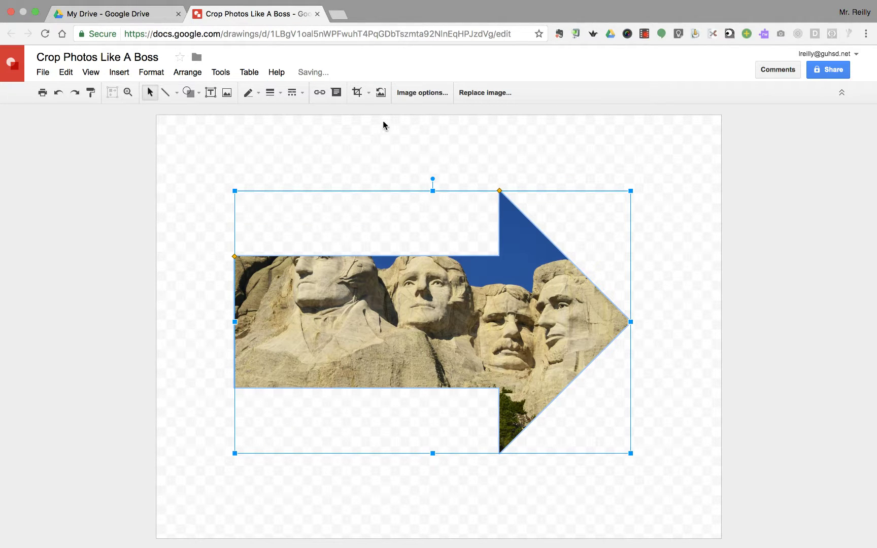
{"action": "left_click", "coordinate": [369, 93]}
{"action": "mouse_move", "coordinate": [408, 153]}
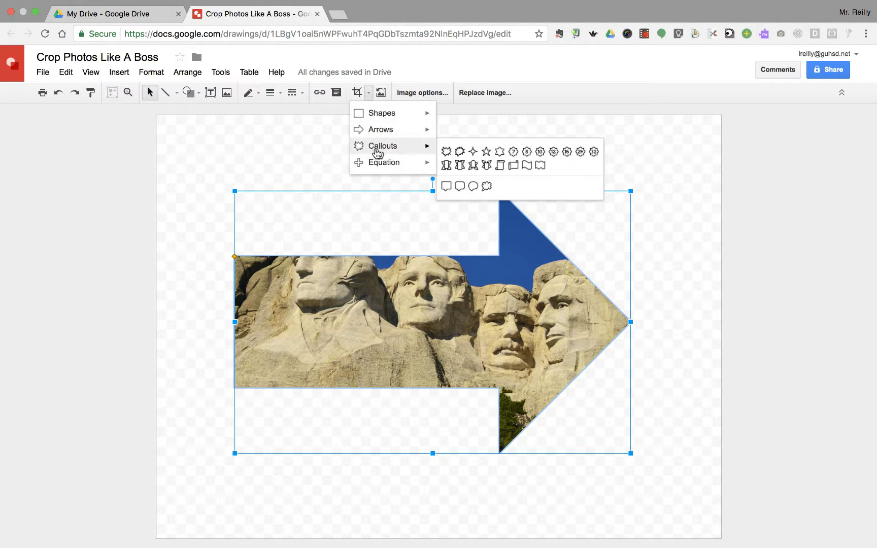
{"action": "left_click", "coordinate": [446, 153]}
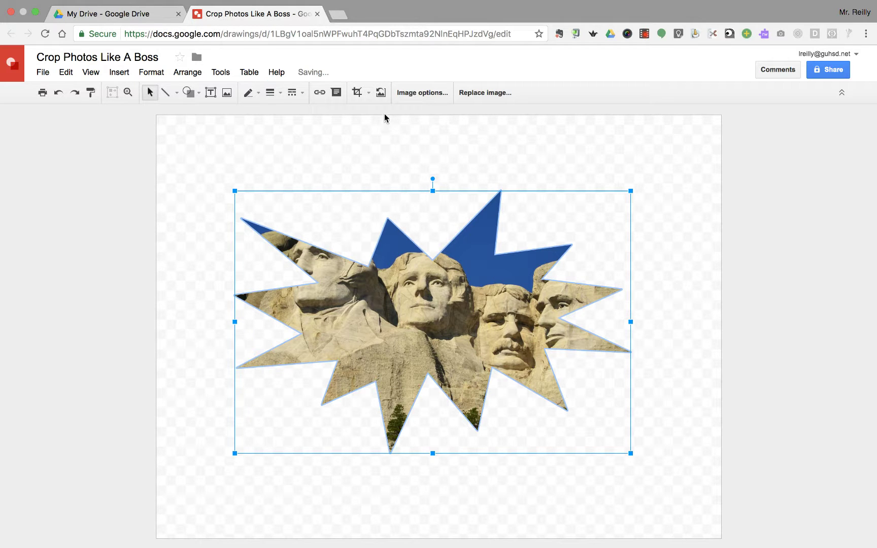
Mask the photo into a trapezoid and drag its adjustment handle to narrow the top
{"action": "left_click", "coordinate": [370, 96]}
{"action": "mouse_move", "coordinate": [370, 117]}
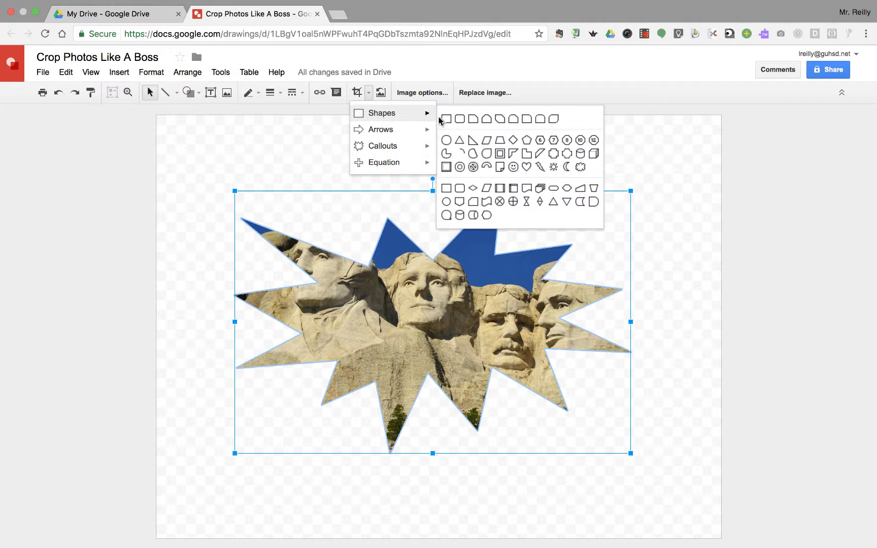
{"action": "left_click", "coordinate": [500, 141]}
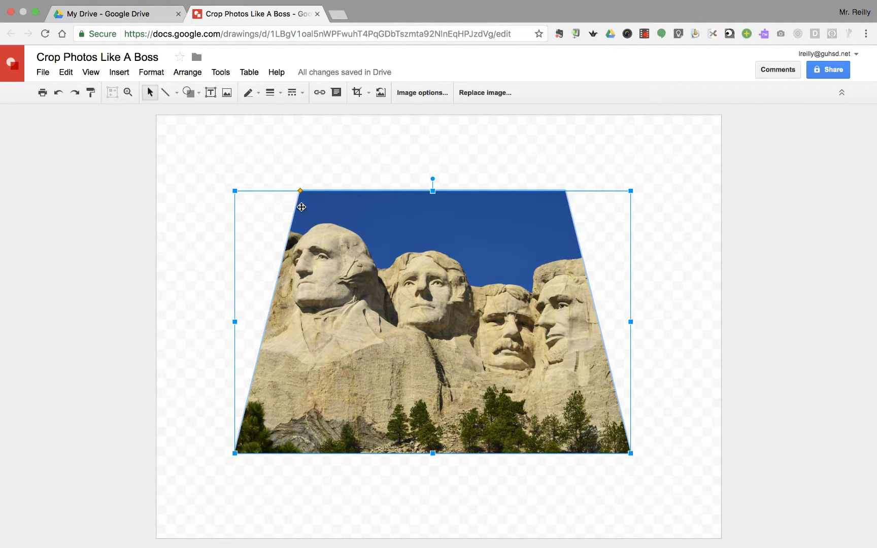
{"action": "left_click_drag", "start_coordinate": [300, 192], "coordinate": [350, 194]}
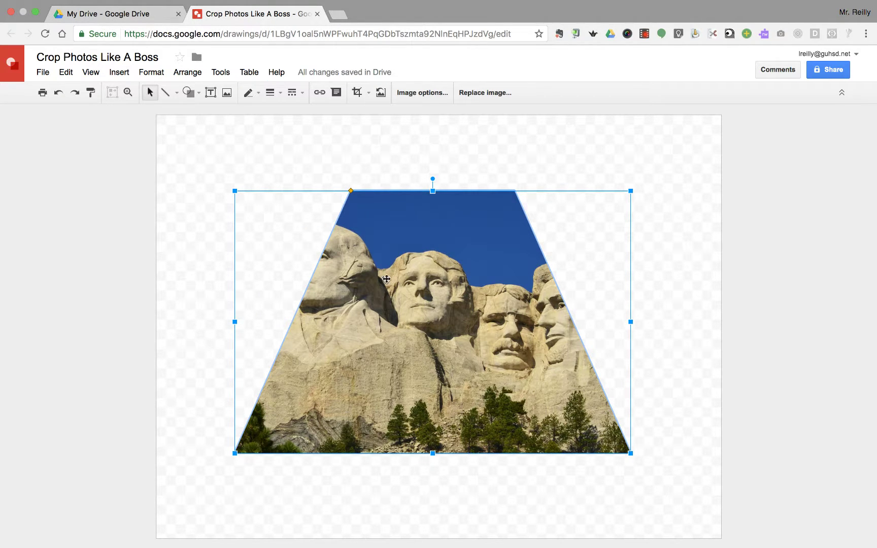
Shift the photo right and down inside its mask, then nudge it back left
{"action": "left_click", "coordinate": [357, 93]}
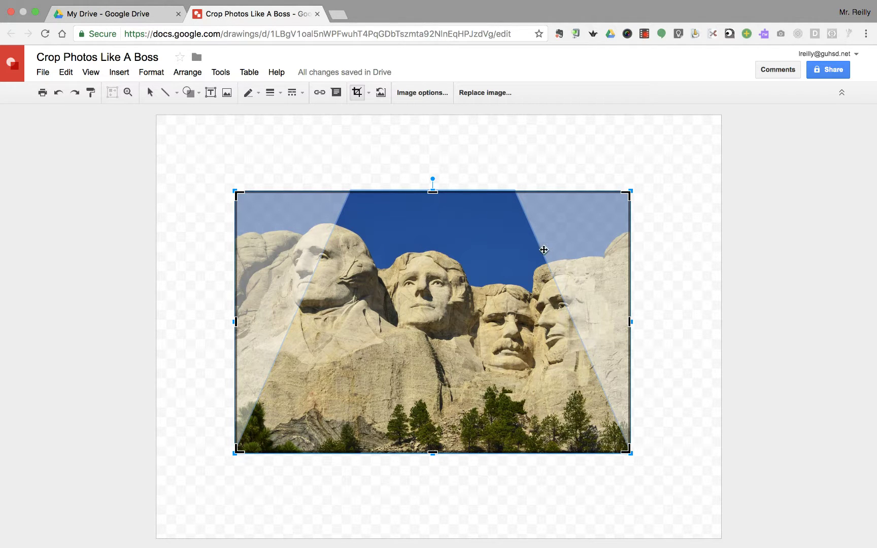
{"action": "left_click_drag", "start_coordinate": [261, 252], "coordinate": [286, 247]}
{"action": "key", "text": "Return"}
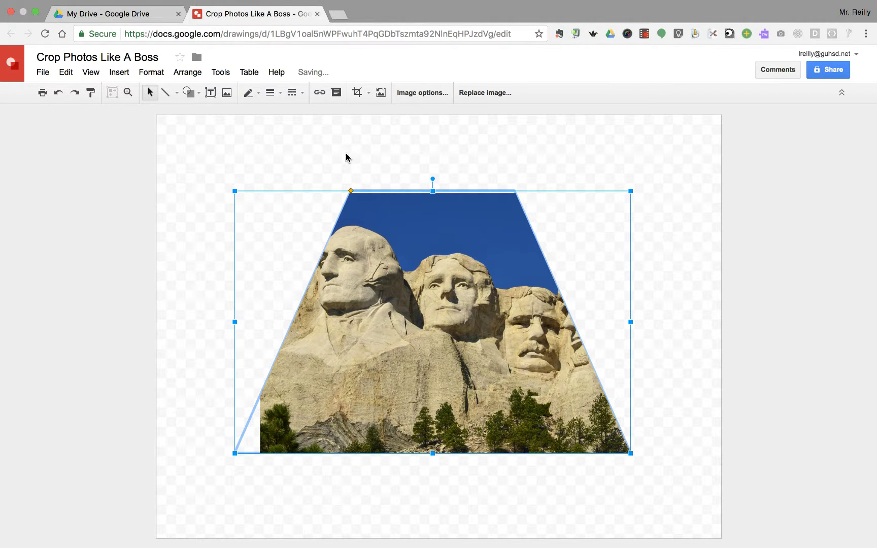
{"action": "left_click", "coordinate": [357, 94]}
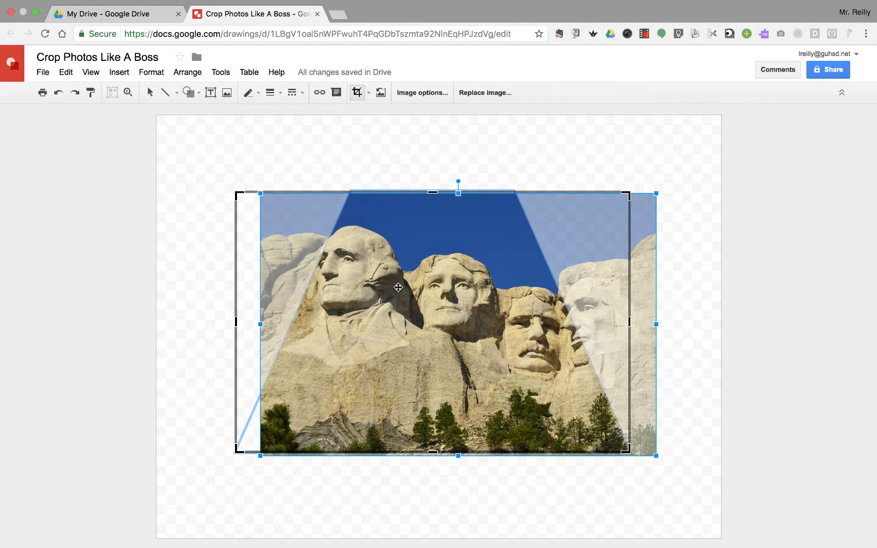
{"action": "key", "text": "Left"}
{"action": "key", "text": "Left"}
{"action": "key", "text": "Left"}
{"action": "key", "text": "Return"}
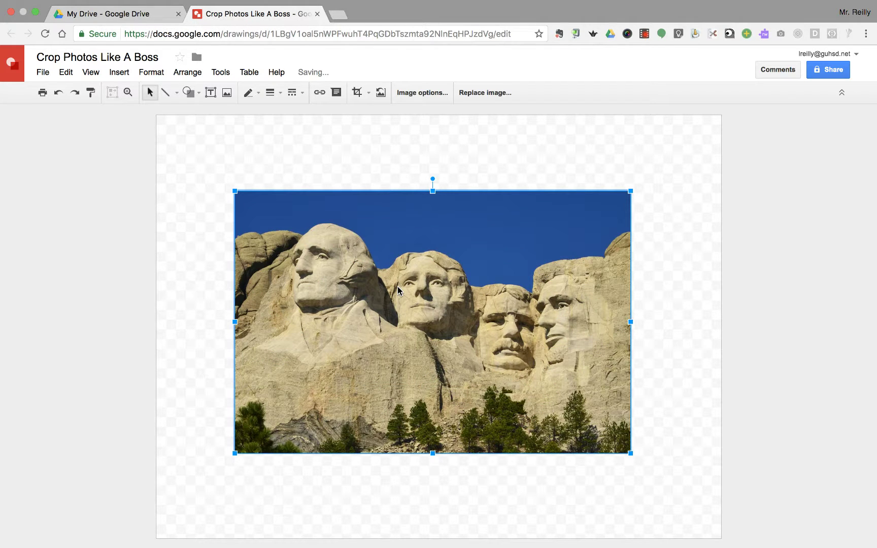
Mask the photo with one snipped corner, enlarge the cut, and move the photo up-right
{"action": "left_click", "coordinate": [369, 94]}
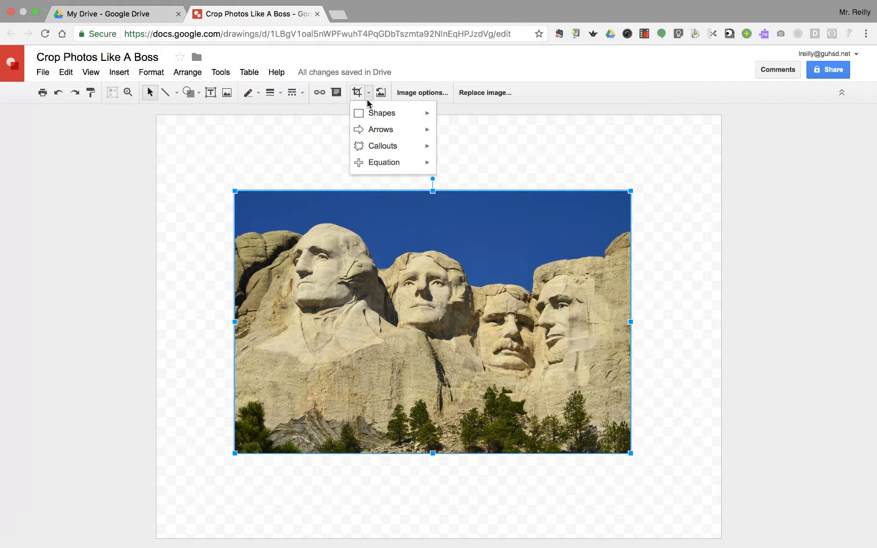
{"action": "mouse_move", "coordinate": [371, 118]}
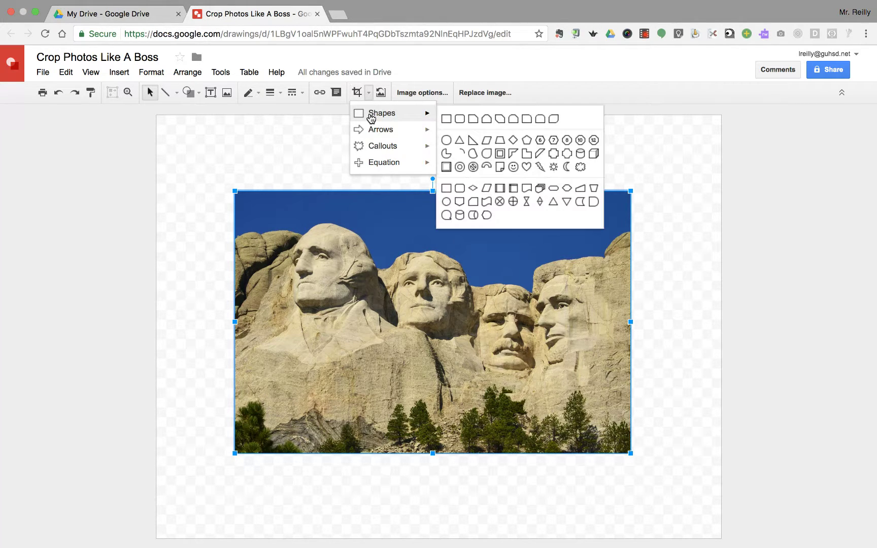
{"action": "left_click", "coordinate": [472, 121]}
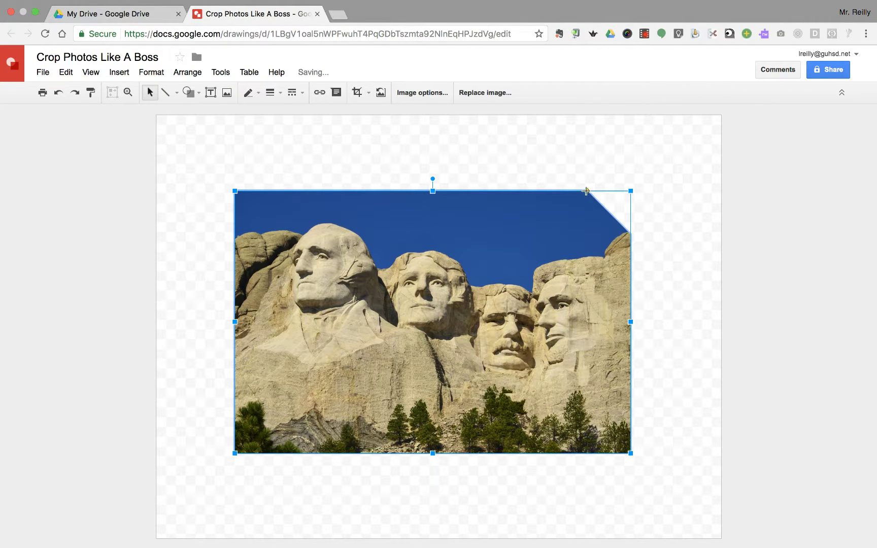
{"action": "left_click_drag", "start_coordinate": [588, 198], "coordinate": [517, 223]}
{"action": "left_click_drag", "start_coordinate": [387, 276], "coordinate": [337, 323]}
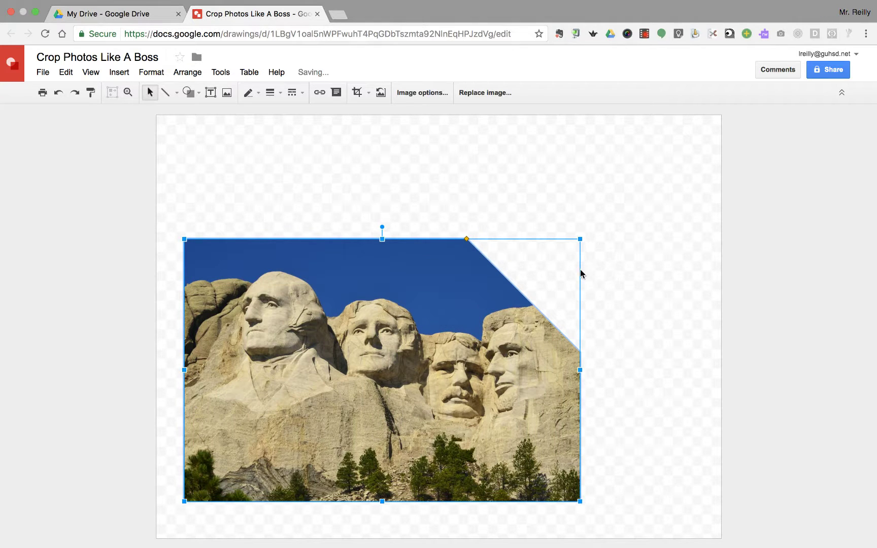
{"action": "left_click_drag", "start_coordinate": [431, 348], "coordinate": [542, 250]}
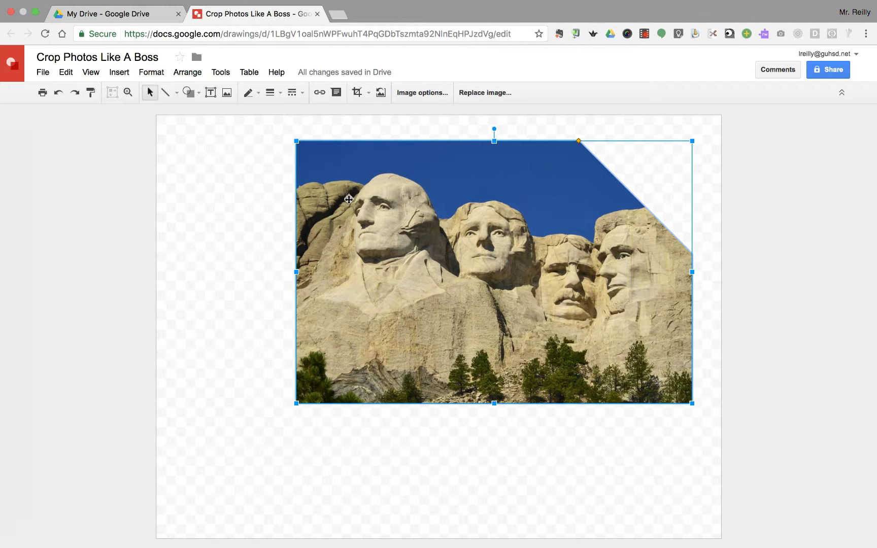
Rotate the photo 180° upside down and drag it back toward the page centre
{"action": "left_click", "coordinate": [369, 93]}
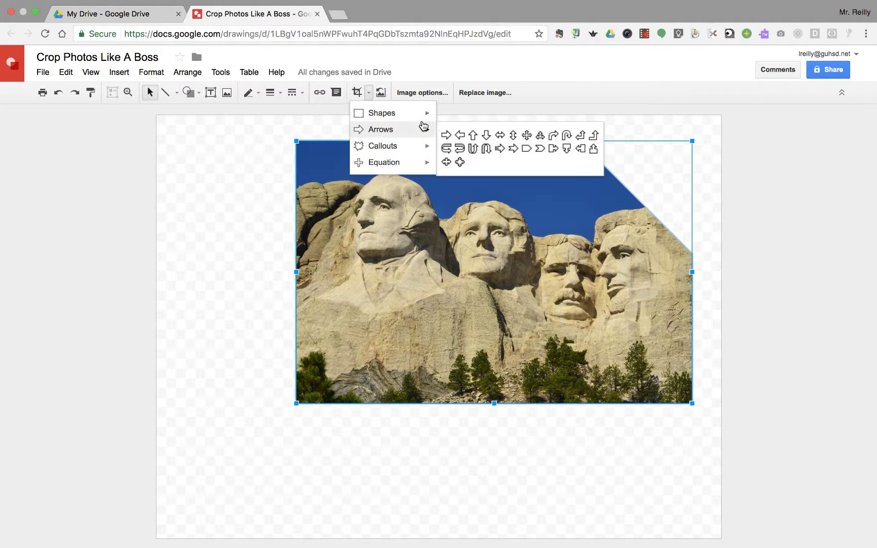
{"action": "mouse_move", "coordinate": [426, 115]}
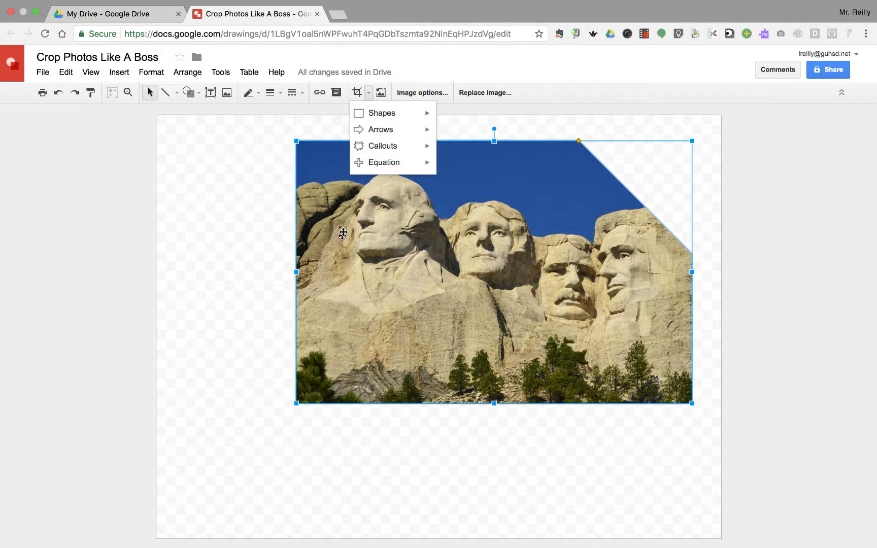
{"action": "left_click", "coordinate": [340, 251]}
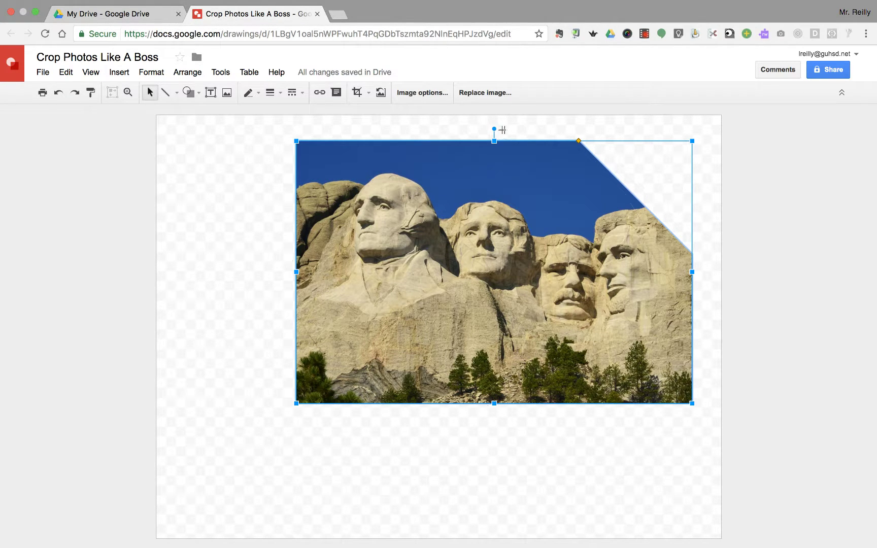
{"action": "left_click_drag", "start_coordinate": [502, 130], "coordinate": [495, 434]}
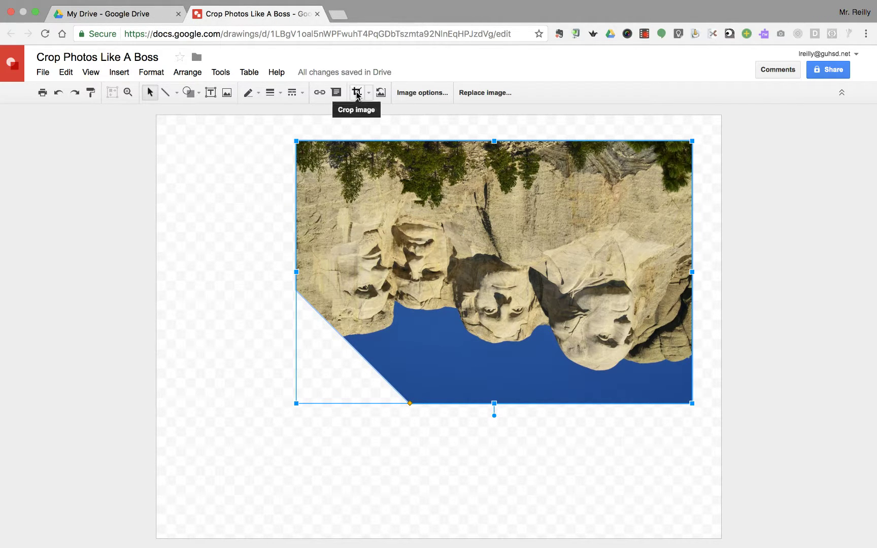
{"action": "left_click_drag", "start_coordinate": [499, 198], "coordinate": [431, 268]}
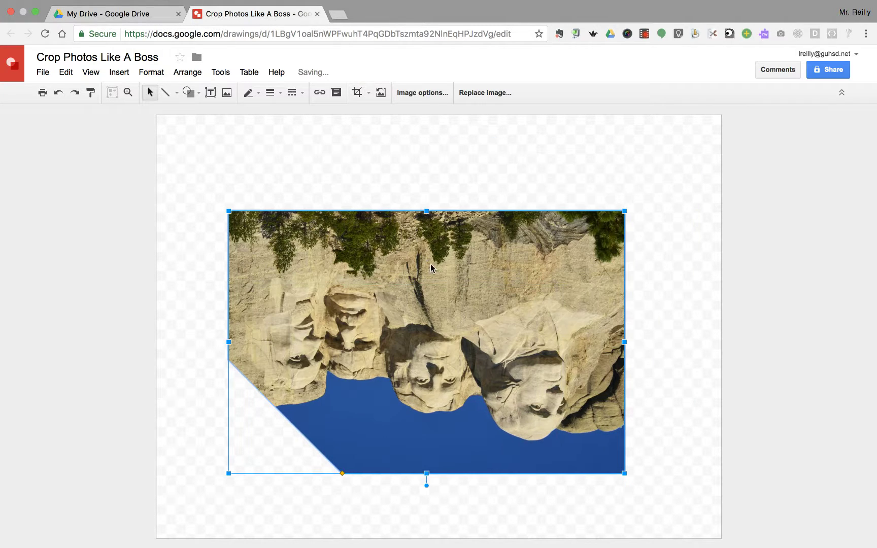
Rotate the photo back upright, move it up-right, and enlarge the snipped corner cut
{"action": "left_click", "coordinate": [358, 93]}
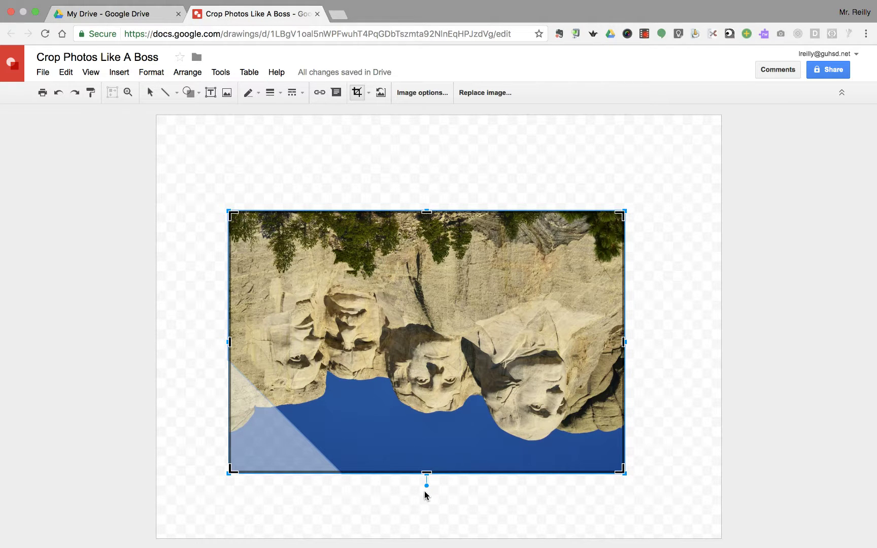
{"action": "left_click_drag", "start_coordinate": [426, 486], "coordinate": [428, 199]}
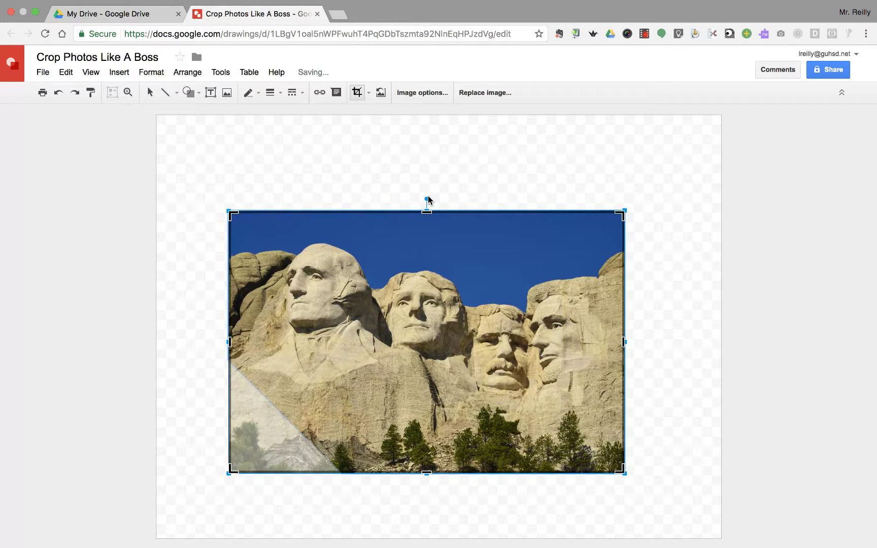
{"action": "left_click", "coordinate": [357, 94]}
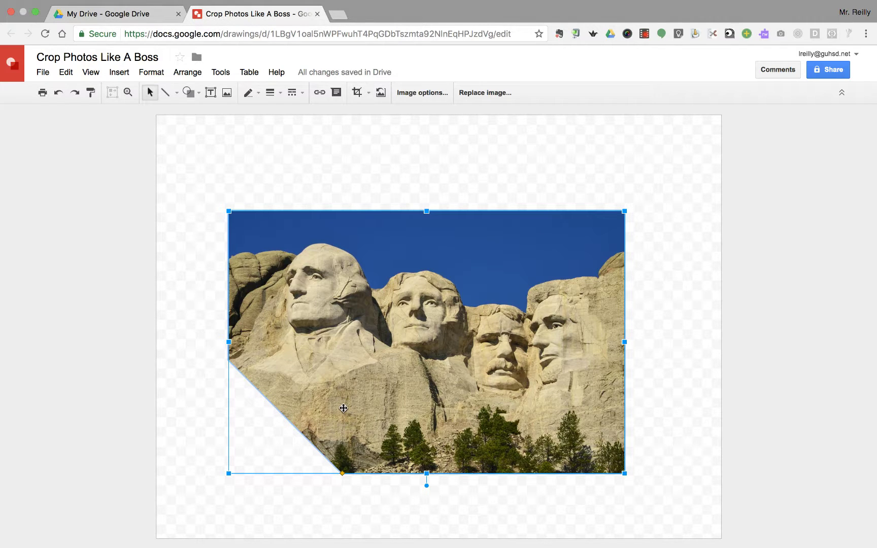
{"action": "left_click_drag", "start_coordinate": [385, 375], "coordinate": [433, 327]}
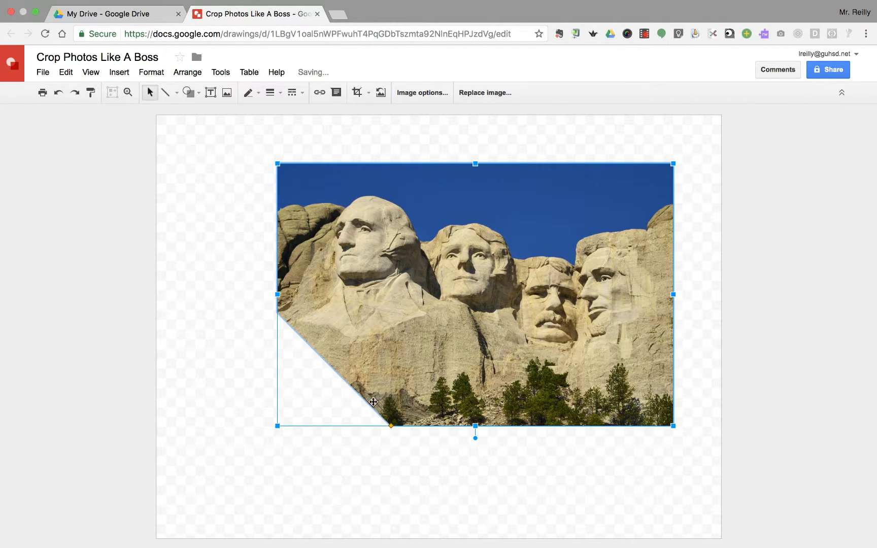
{"action": "left_click_drag", "start_coordinate": [391, 426], "coordinate": [329, 449]}
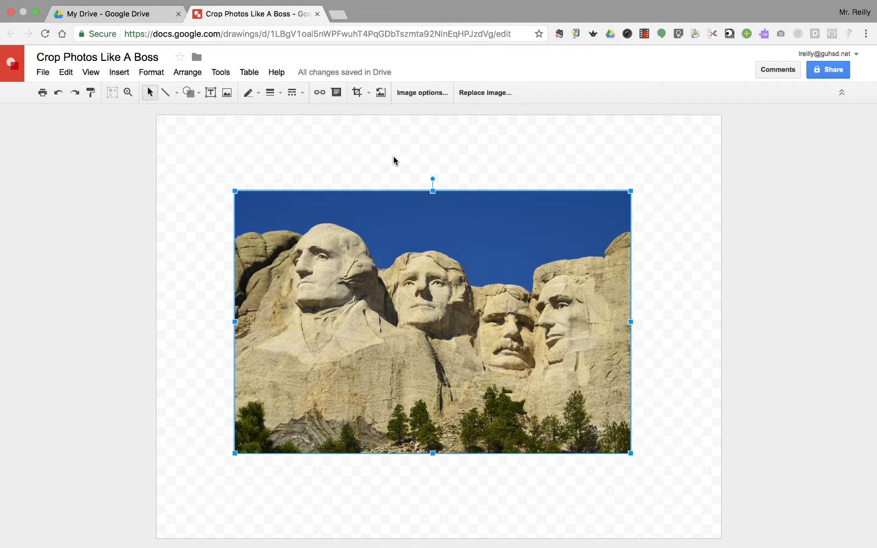
{"action": "left_click", "coordinate": [368, 97]}
{"action": "mouse_move", "coordinate": [372, 118]}
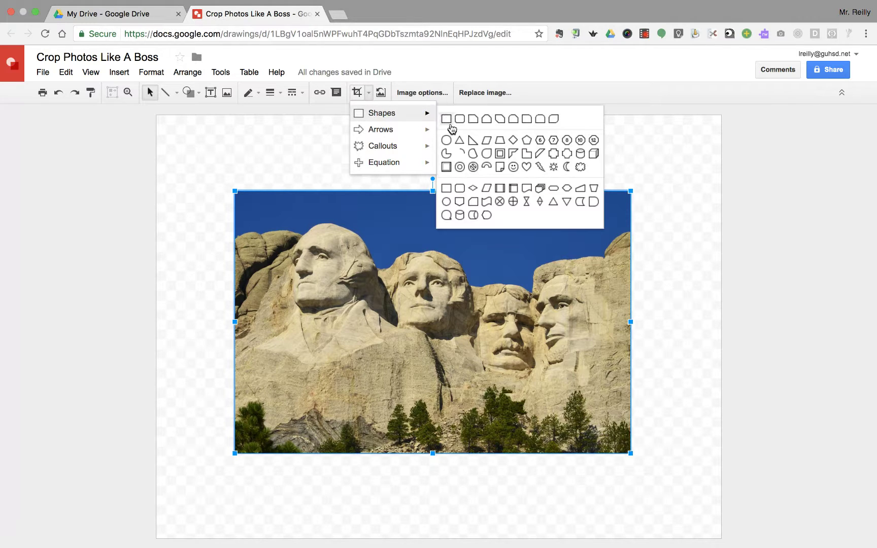
{"action": "left_click", "coordinate": [448, 142]}
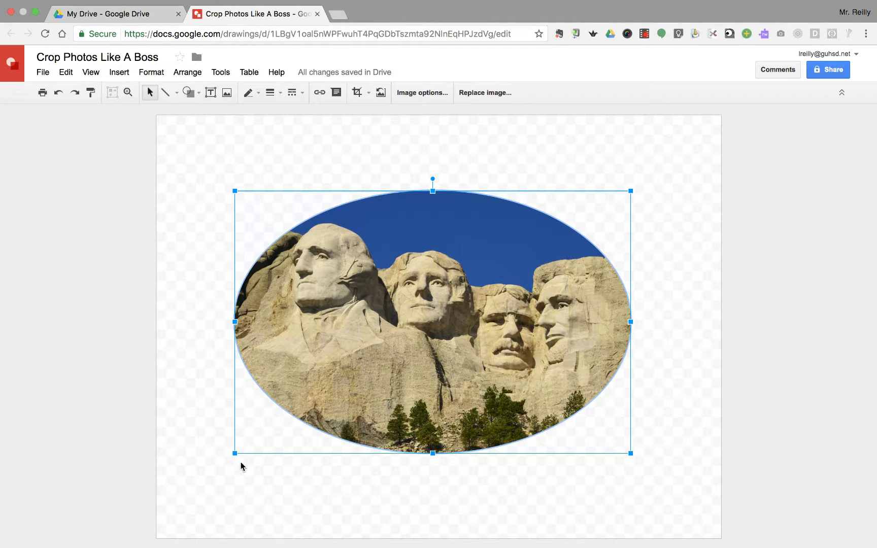
{"action": "mouse_move", "coordinate": [233, 453]}
{"action": "left_mouse_down"}
{"action": "mouse_move", "coordinate": [295, 413]}
{"action": "mouse_move", "coordinate": [232, 455]}
{"action": "left_mouse_up"}
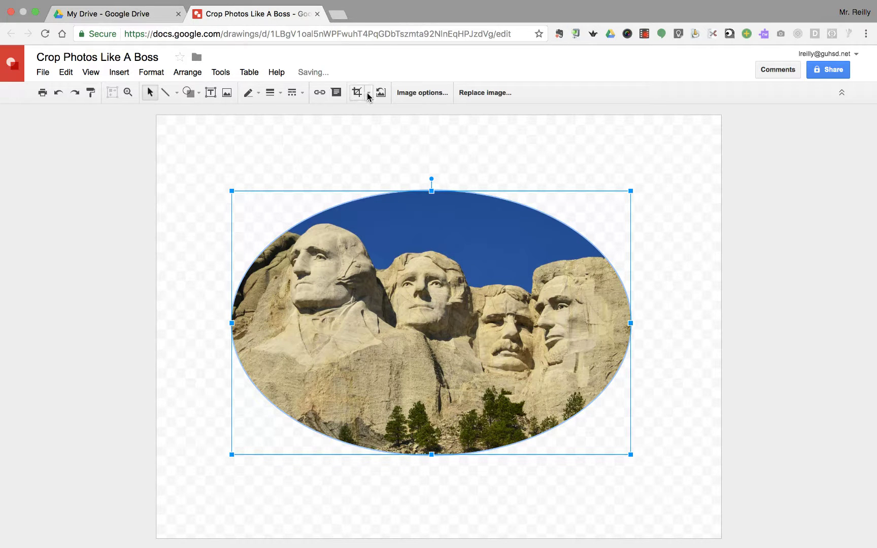
{"action": "key", "text": "super+z"}
{"action": "key", "text": "super+z"}
{"action": "key", "text": "super+z"}
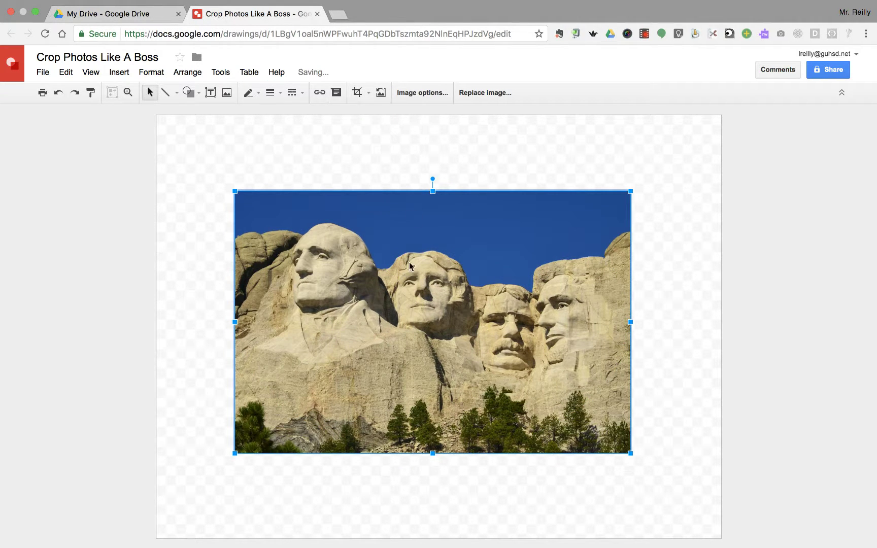
Set the photo's transparency slider to 54% in Image options
{"action": "left_click", "coordinate": [424, 98]}
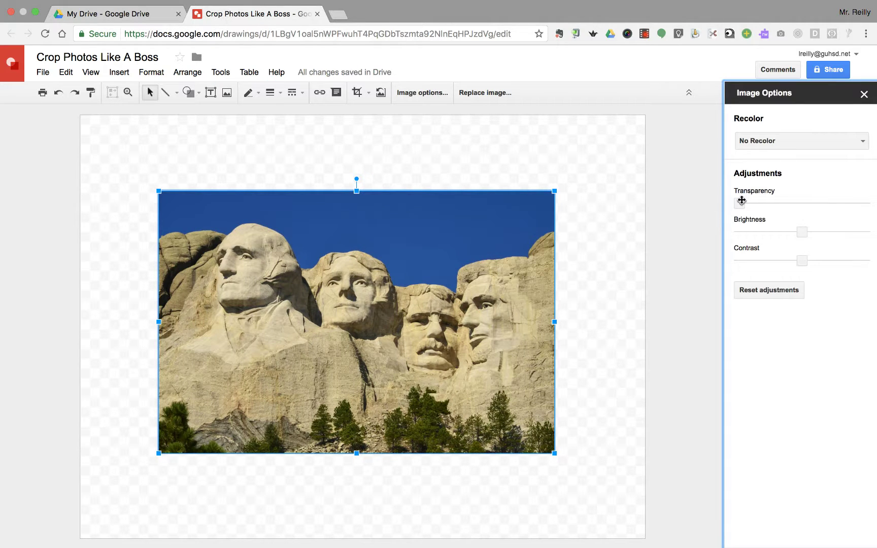
{"action": "mouse_move", "coordinate": [740, 203]}
{"action": "left_mouse_down"}
{"action": "mouse_move", "coordinate": [765, 202]}
{"action": "mouse_move", "coordinate": [740, 202]}
{"action": "left_mouse_up"}
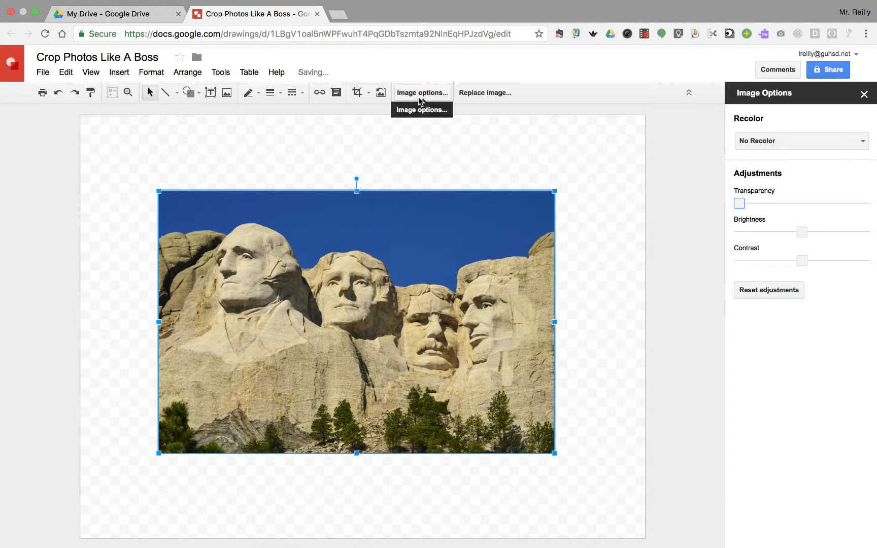
{"action": "left_click_drag", "start_coordinate": [740, 202], "coordinate": [808, 200]}
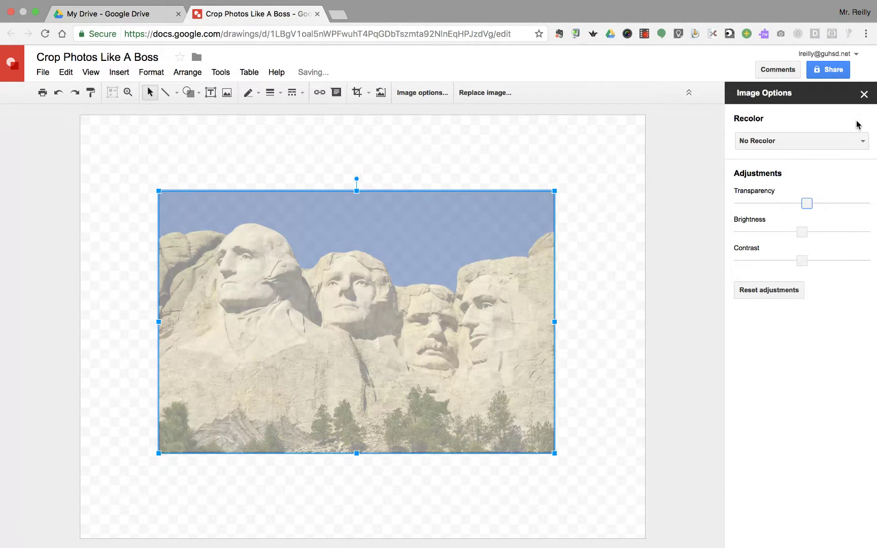
{"action": "left_click", "coordinate": [864, 95]}
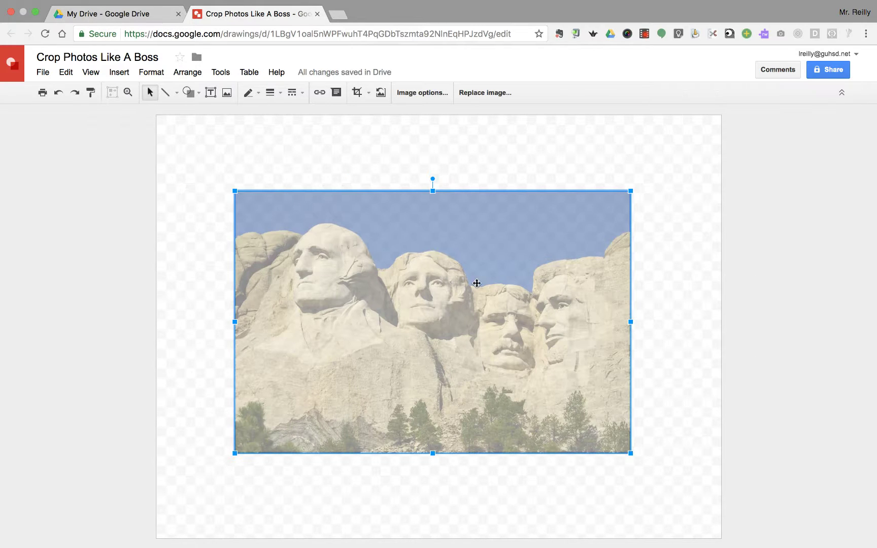
Draw a rectangle over the photo
{"action": "left_click", "coordinate": [196, 97]}
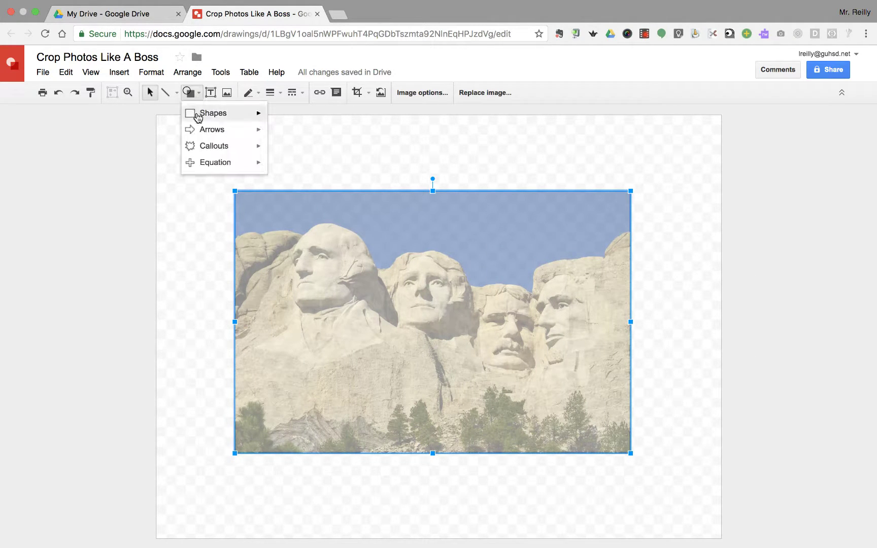
{"action": "mouse_move", "coordinate": [246, 116]}
{"action": "left_click", "coordinate": [278, 118]}
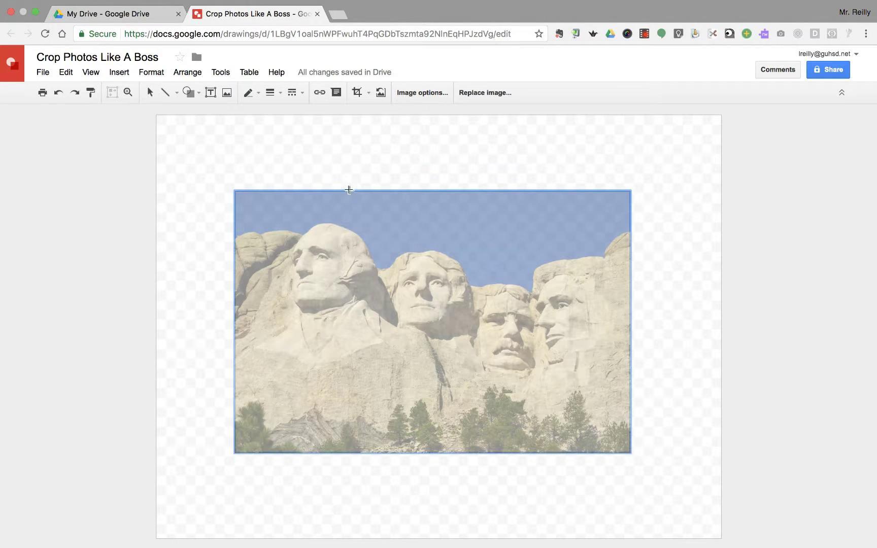
{"action": "mouse_move", "coordinate": [360, 191]}
{"action": "left_mouse_down"}
{"action": "mouse_move", "coordinate": [513, 363]}
{"action": "mouse_move", "coordinate": [622, 449]}
{"action": "left_mouse_up"}
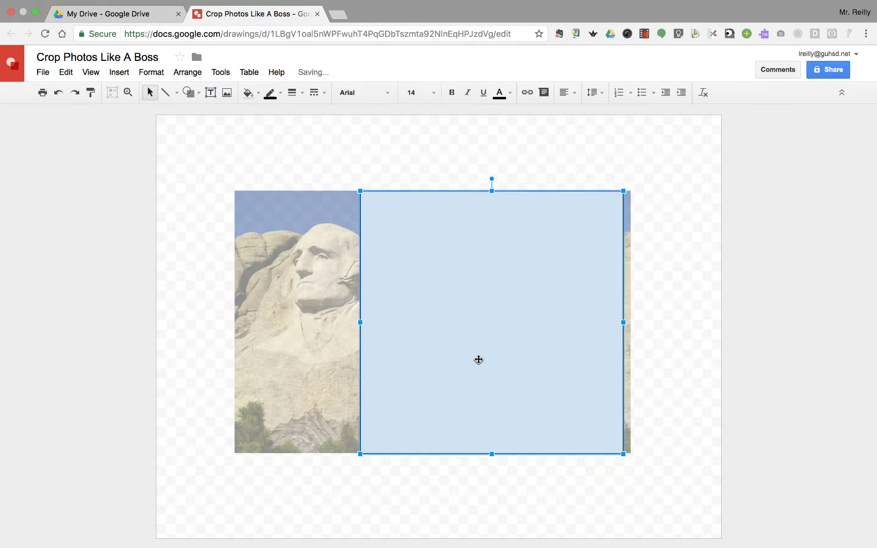
Align the rectangle's right edge with the photo's and bring the photo in front
{"action": "mouse_move", "coordinate": [479, 358]}
{"action": "left_mouse_down"}
{"action": "mouse_move", "coordinate": [491, 356]}
{"action": "mouse_move", "coordinate": [488, 362]}
{"action": "left_mouse_up"}
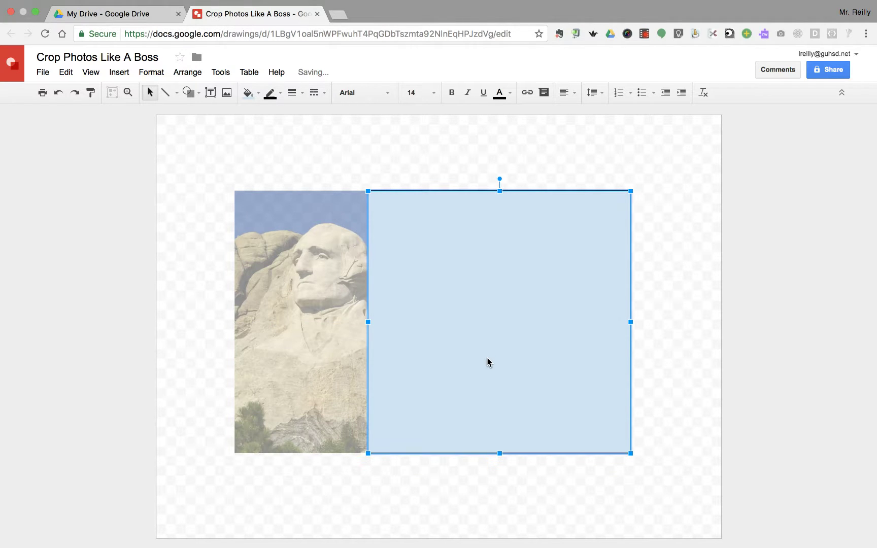
{"action": "left_click", "coordinate": [311, 304], "text": "shift"}
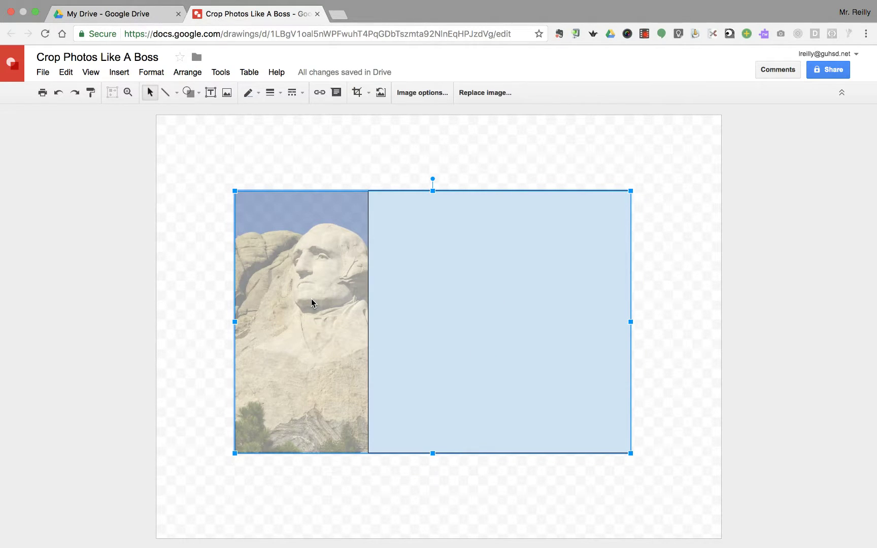
{"action": "key", "text": "ctrl+shift+Down"}
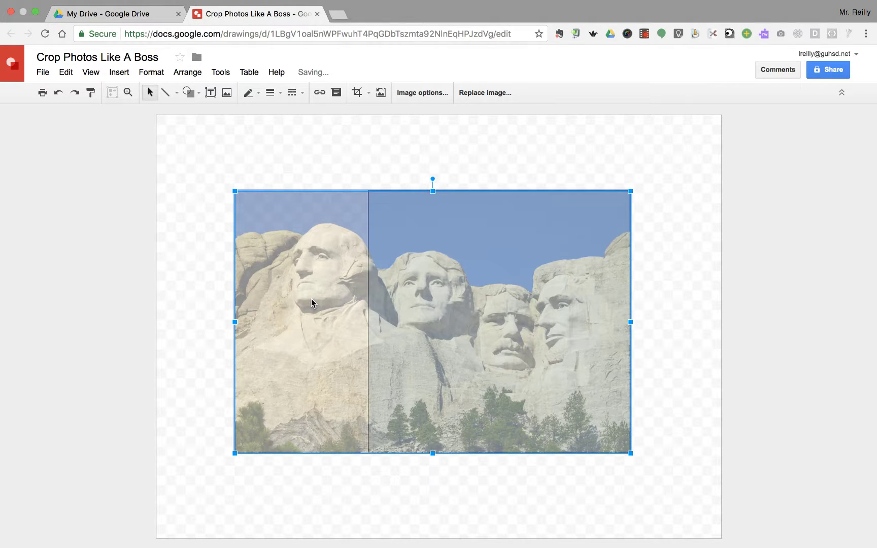
Crop the faded photo to the guide rectangle's edges, cutting away the left third with Washington
{"action": "left_click", "coordinate": [357, 94]}
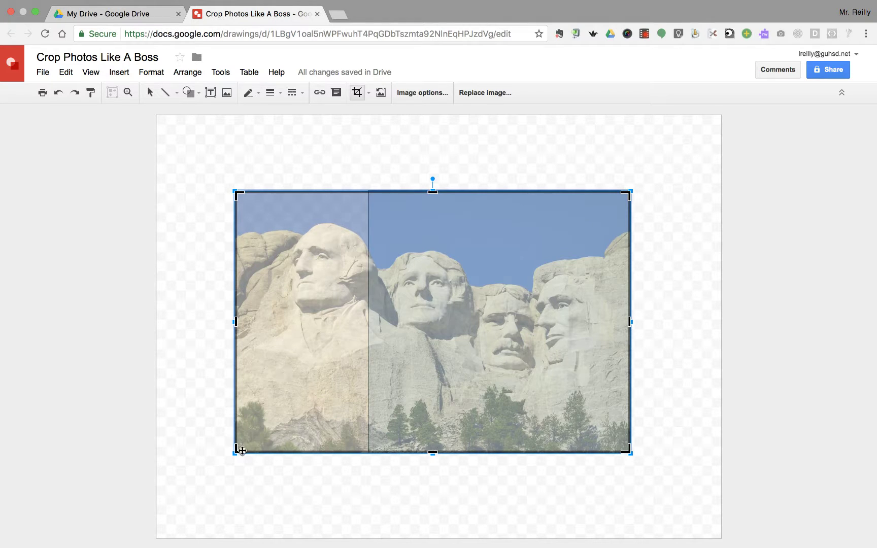
{"action": "left_click_drag", "start_coordinate": [236, 450], "coordinate": [365, 452]}
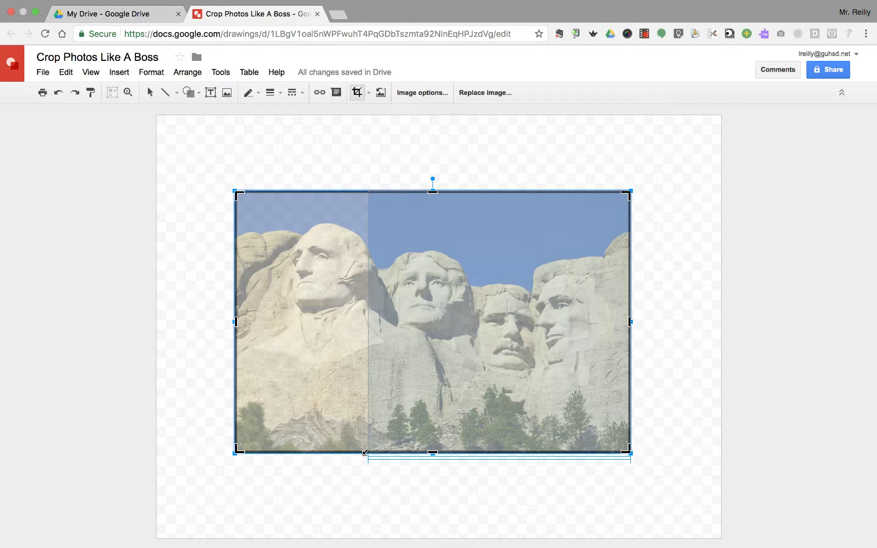
{"action": "left_click_drag", "start_coordinate": [365, 451], "coordinate": [368, 453]}
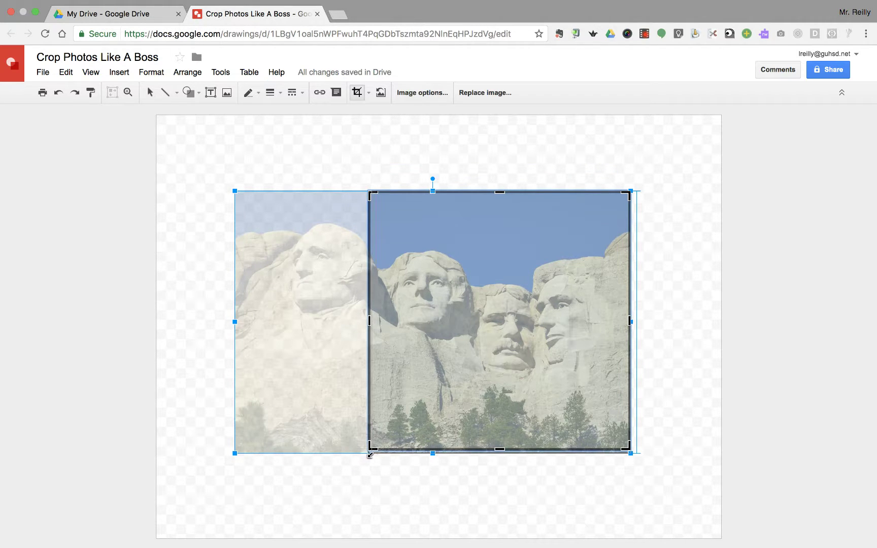
{"action": "left_click_drag", "start_coordinate": [370, 455], "coordinate": [368, 455]}
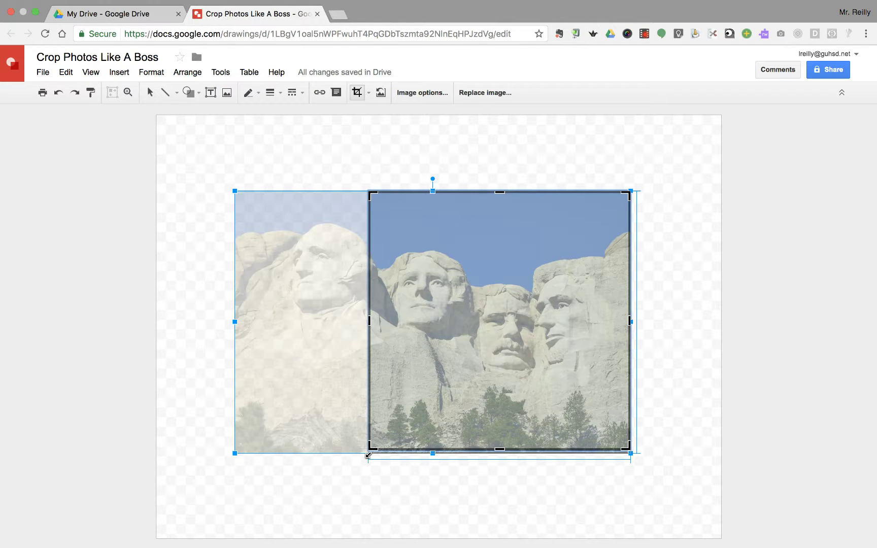
{"action": "left_click_drag", "start_coordinate": [368, 454], "coordinate": [371, 457]}
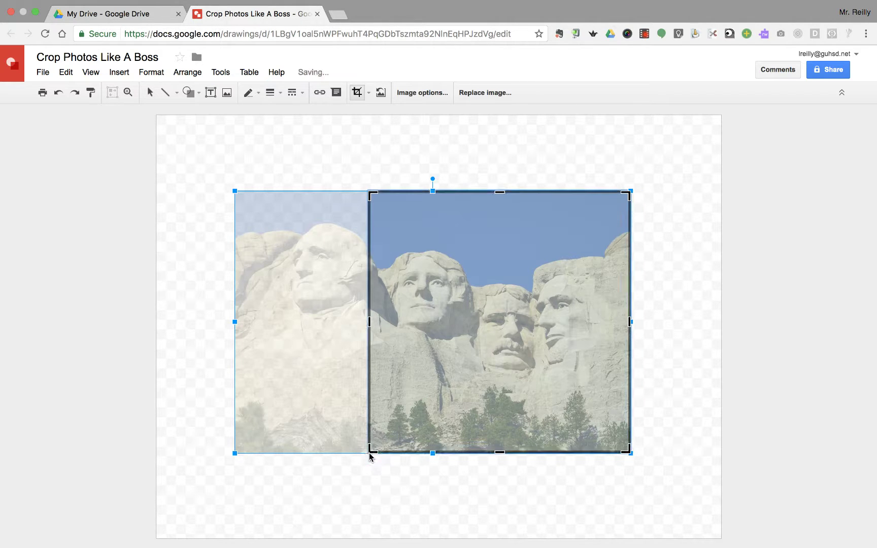
{"action": "left_click", "coordinate": [357, 93]}
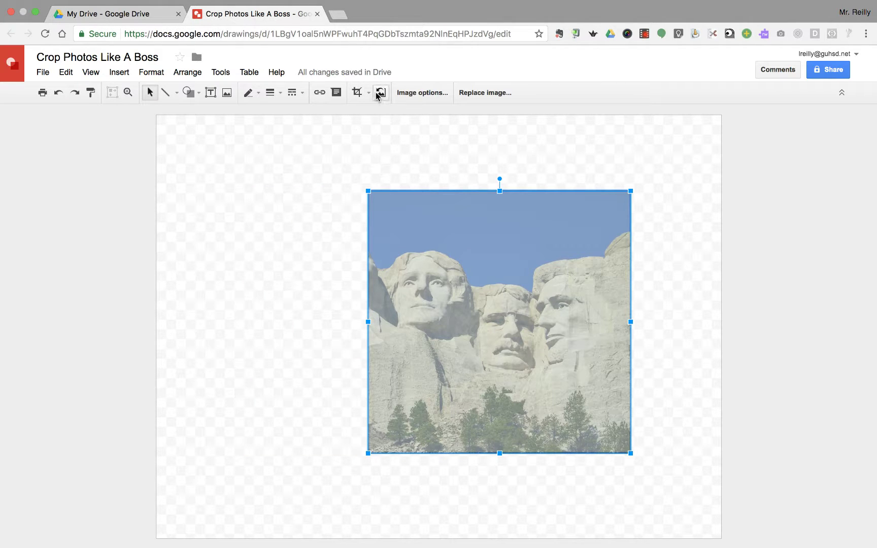
Move the cropped photo aside and delete the guide rectangle
{"action": "left_click_drag", "start_coordinate": [487, 296], "coordinate": [445, 296]}
{"action": "left_click", "coordinate": [607, 256]}
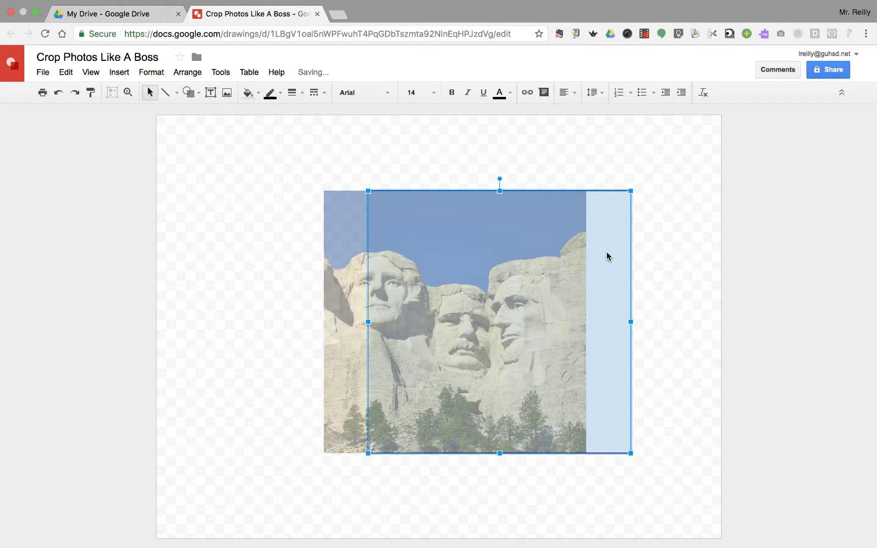
{"action": "key", "text": "Delete"}
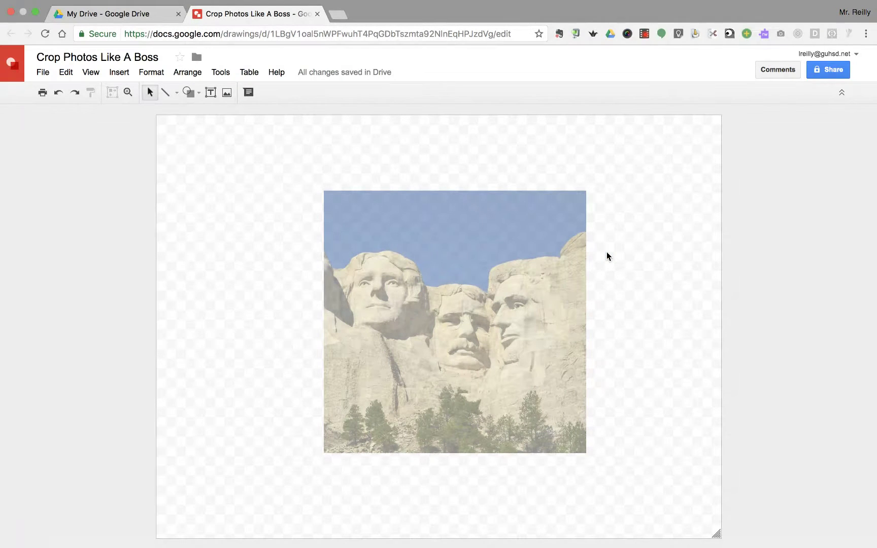
Mask the cropped photo with an Oval shape, then nudge it left and shrink it slightly
{"action": "left_click", "coordinate": [455, 298]}
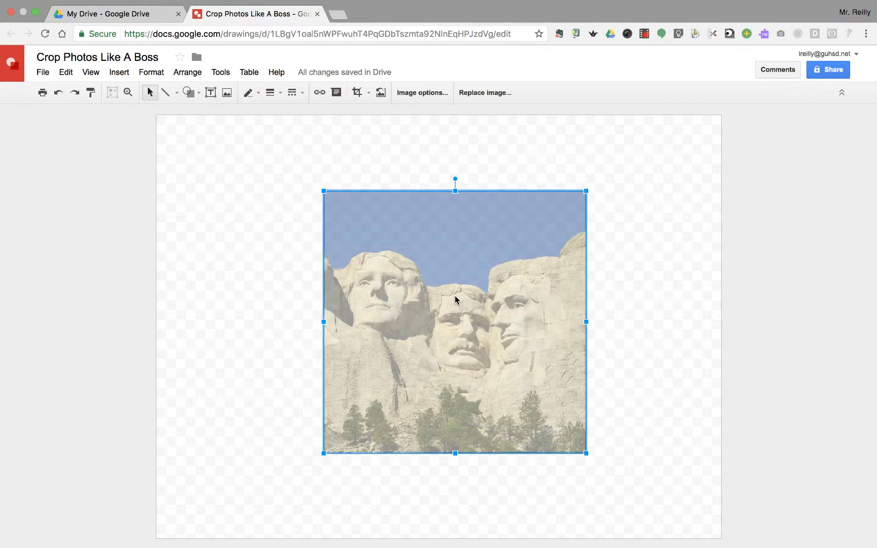
{"action": "left_click", "coordinate": [369, 93]}
{"action": "mouse_move", "coordinate": [383, 117]}
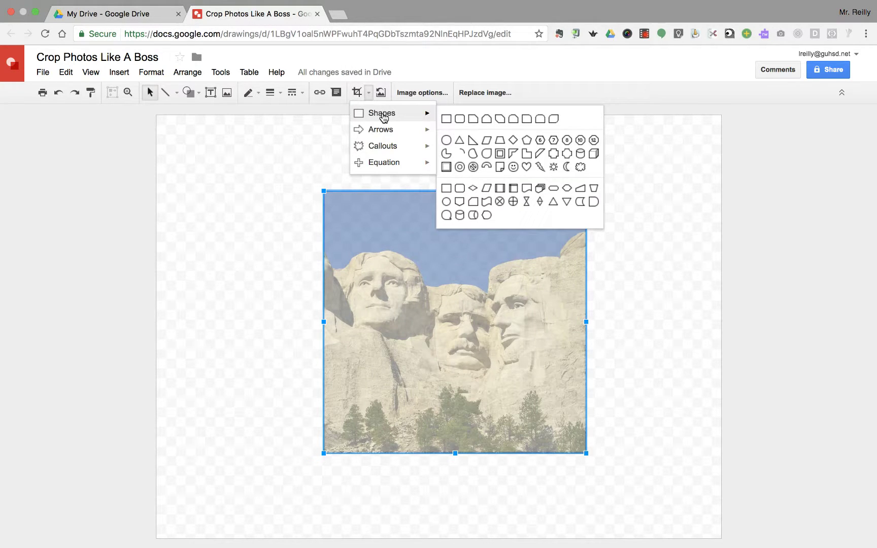
{"action": "left_click", "coordinate": [447, 140]}
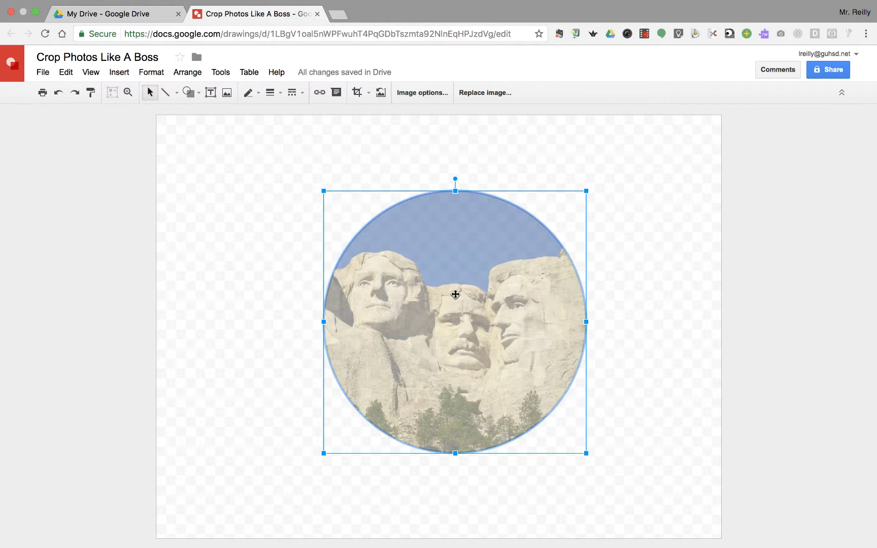
{"action": "left_click_drag", "start_coordinate": [455, 294], "coordinate": [438, 292]}
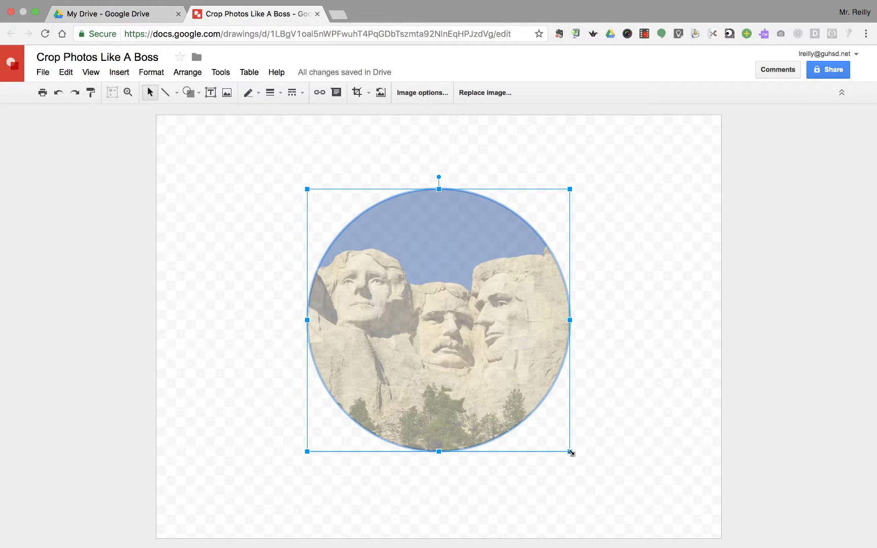
{"action": "left_click_drag", "start_coordinate": [570, 451], "coordinate": [543, 424]}
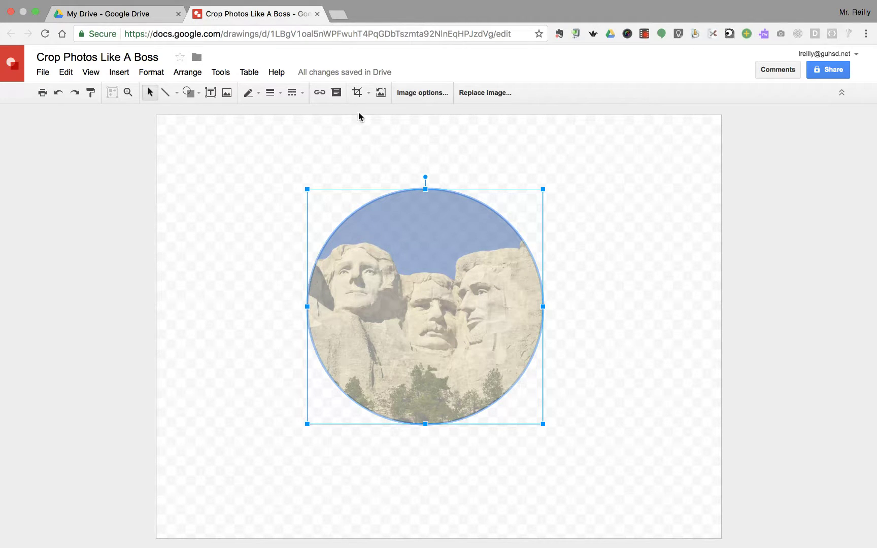
Shift and enlarge the photo inside its circular crop so Washington's face is centered
{"action": "left_click", "coordinate": [357, 92]}
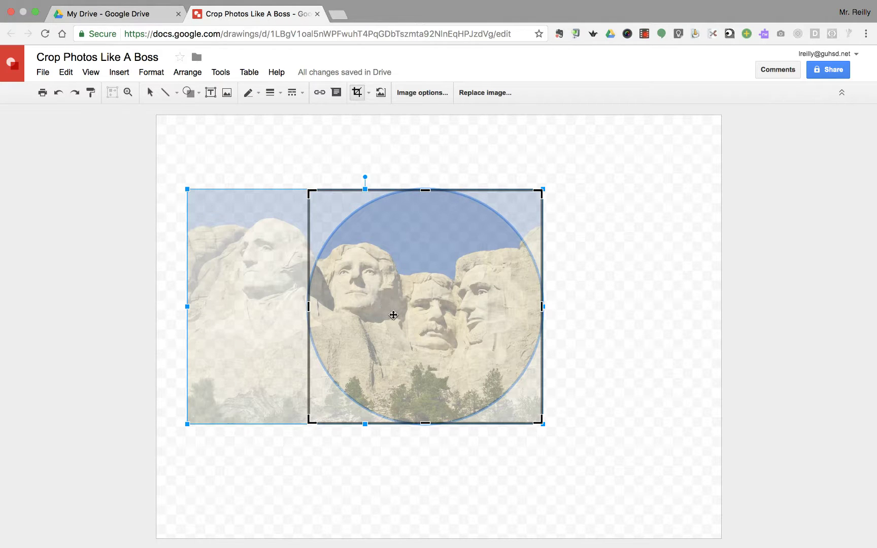
{"action": "left_click_drag", "start_coordinate": [391, 314], "coordinate": [593, 313]}
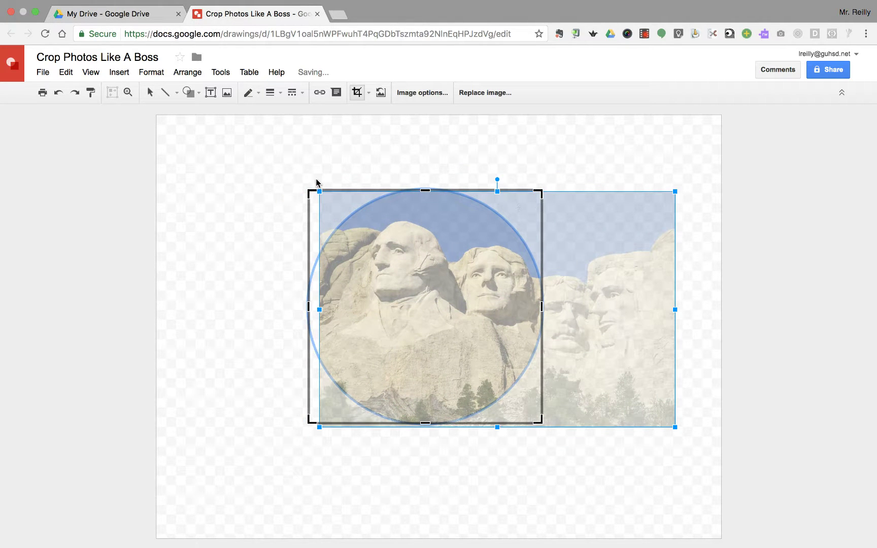
{"action": "left_click_drag", "start_coordinate": [319, 192], "coordinate": [283, 168]}
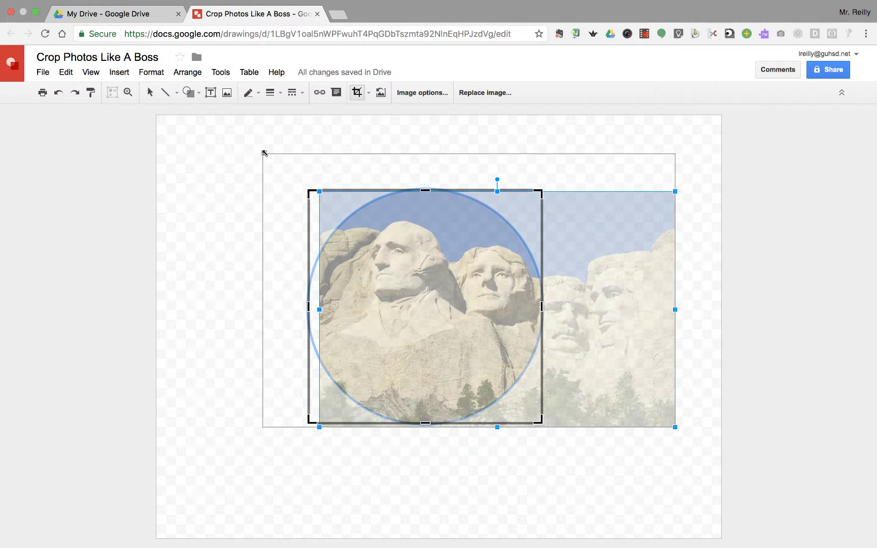
{"action": "left_click_drag", "start_coordinate": [266, 157], "coordinate": [264, 155]}
{"action": "left_click_drag", "start_coordinate": [622, 325], "coordinate": [654, 356]}
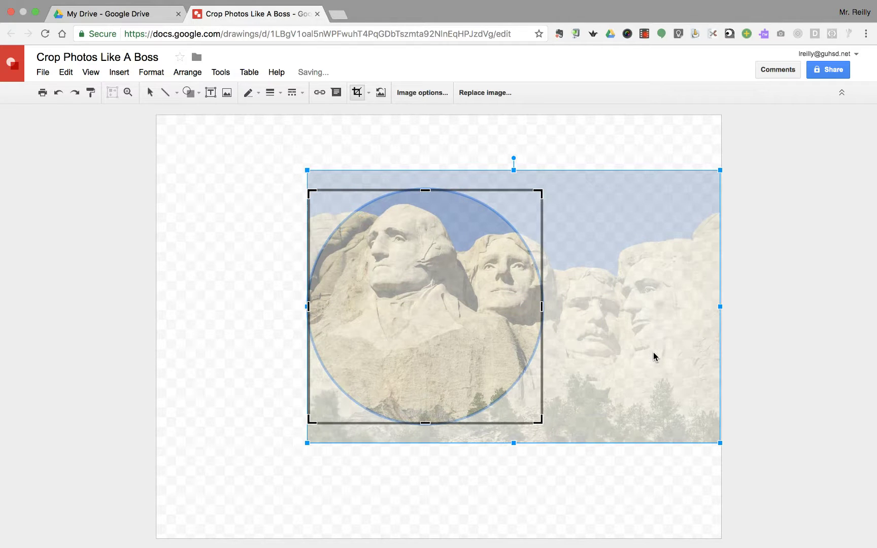
{"action": "left_click", "coordinate": [359, 98]}
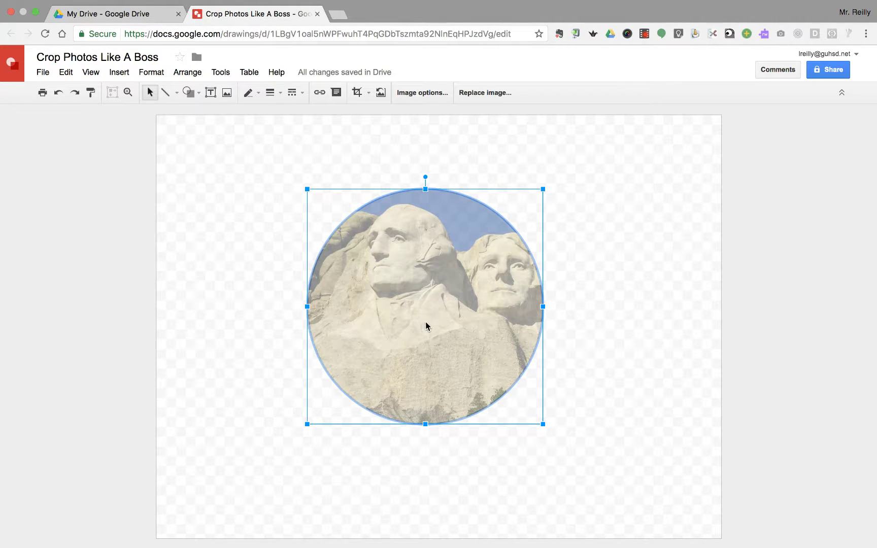
Drag the circular Washington photo further left and slightly lower on the page
{"action": "left_click_drag", "start_coordinate": [426, 325], "coordinate": [364, 341]}
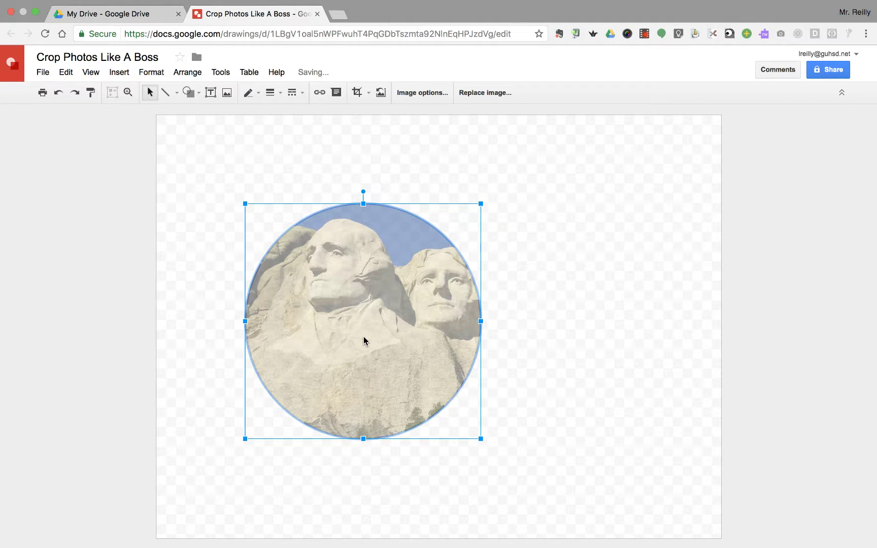